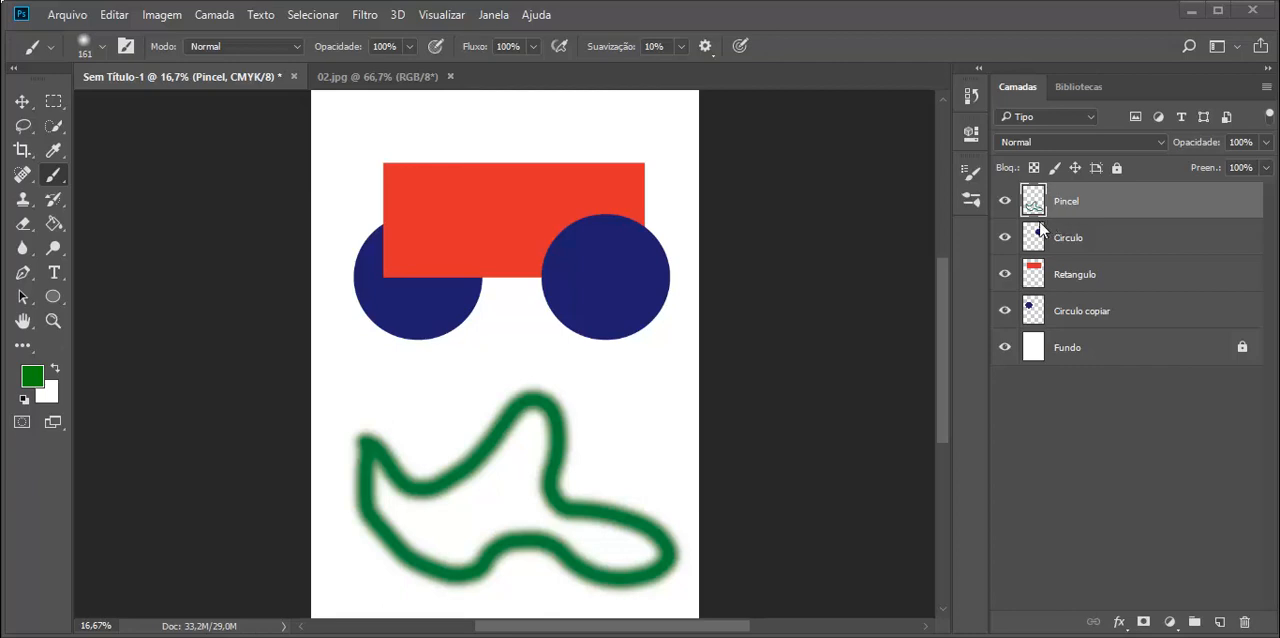
# Step: Try the Escurecer, Multiplicação, Divisão and Clarear blend modes on the Pincel layer
pyautogui.click(1162, 145)
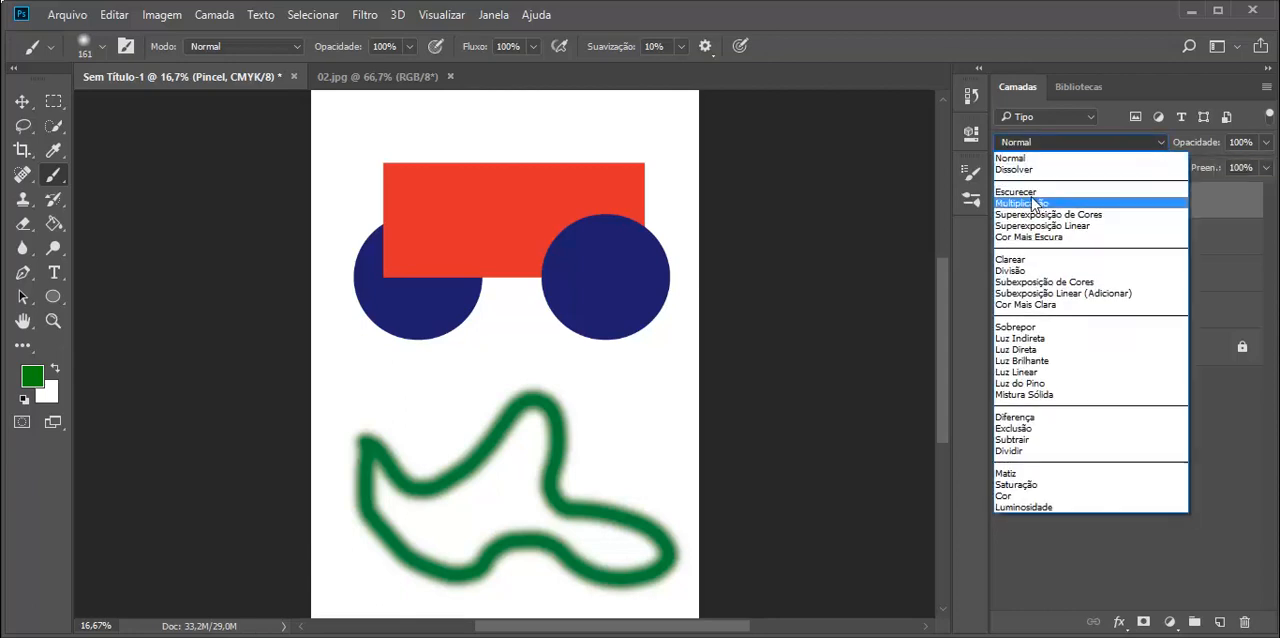
pyautogui.click(1036, 192)
pyautogui.click(1157, 140)
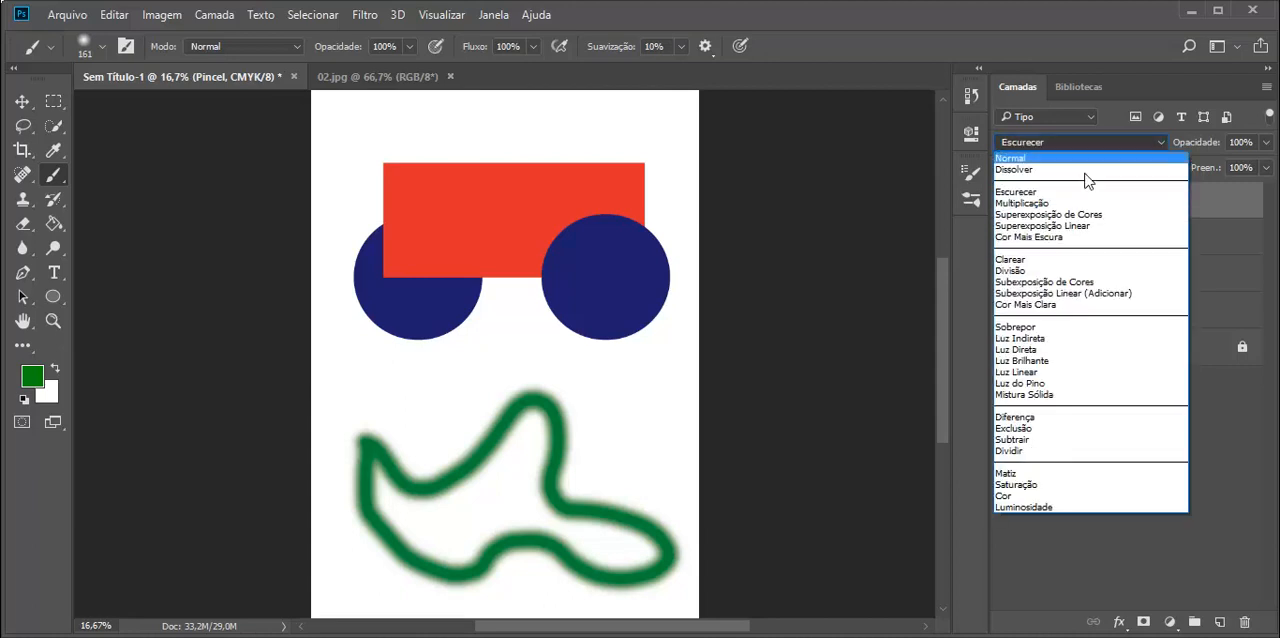
pyautogui.click(1014, 208)
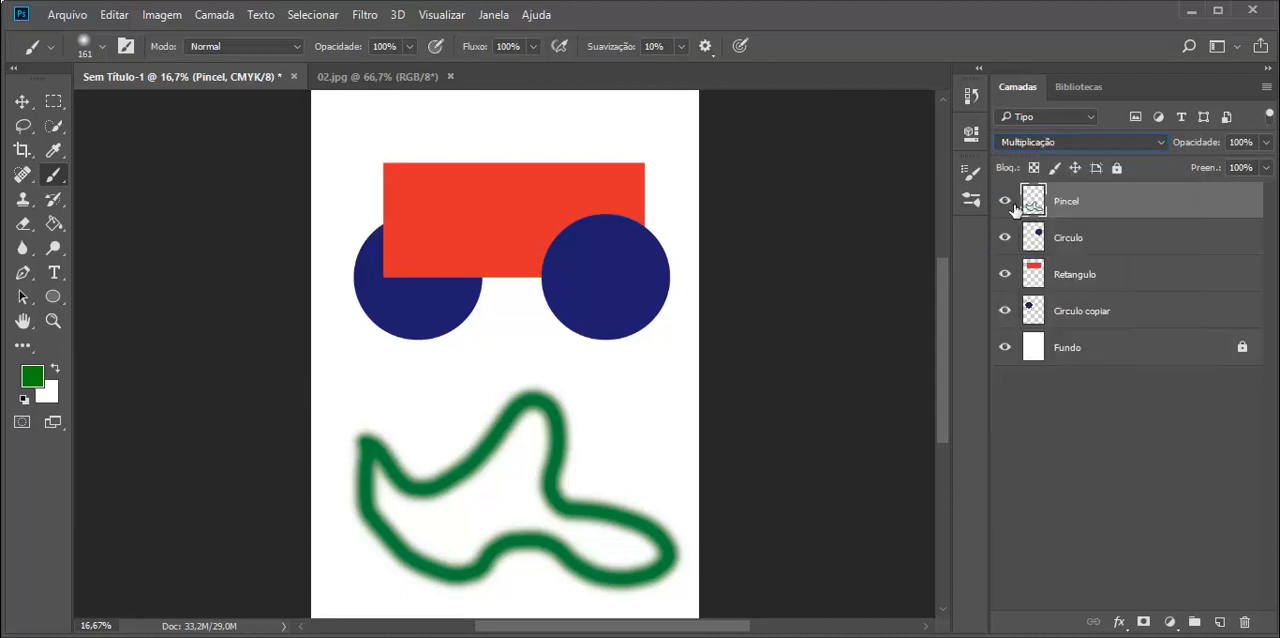
pyautogui.click(1160, 144)
pyautogui.click(1058, 267)
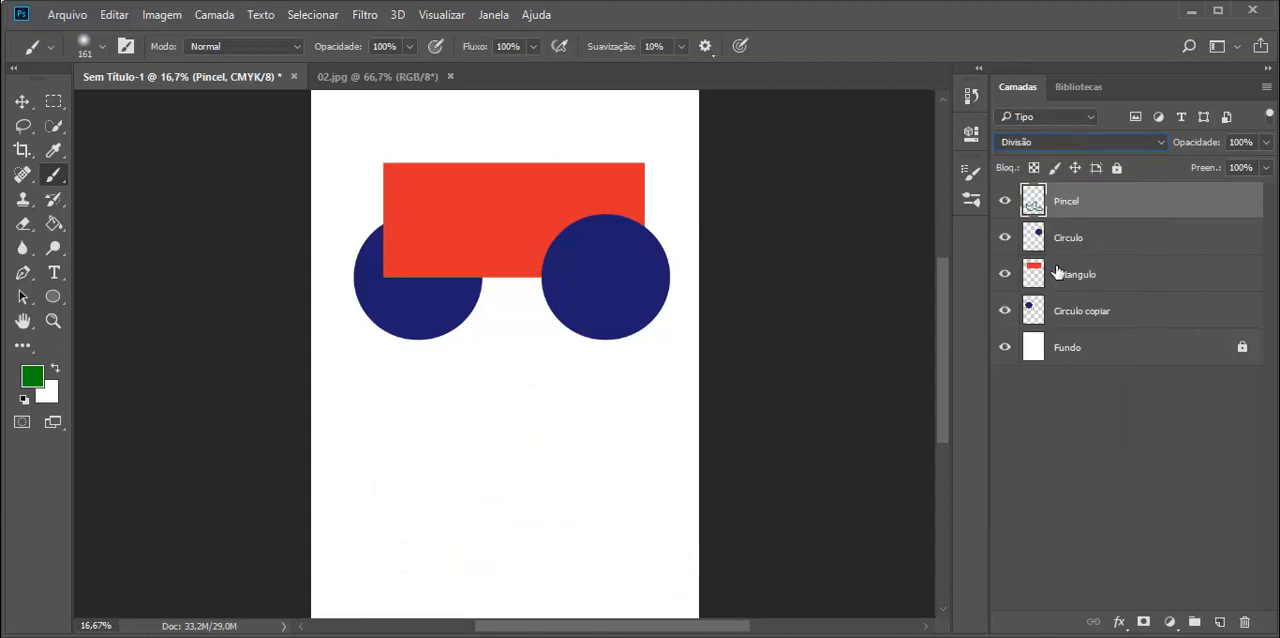
pyautogui.click(1156, 142)
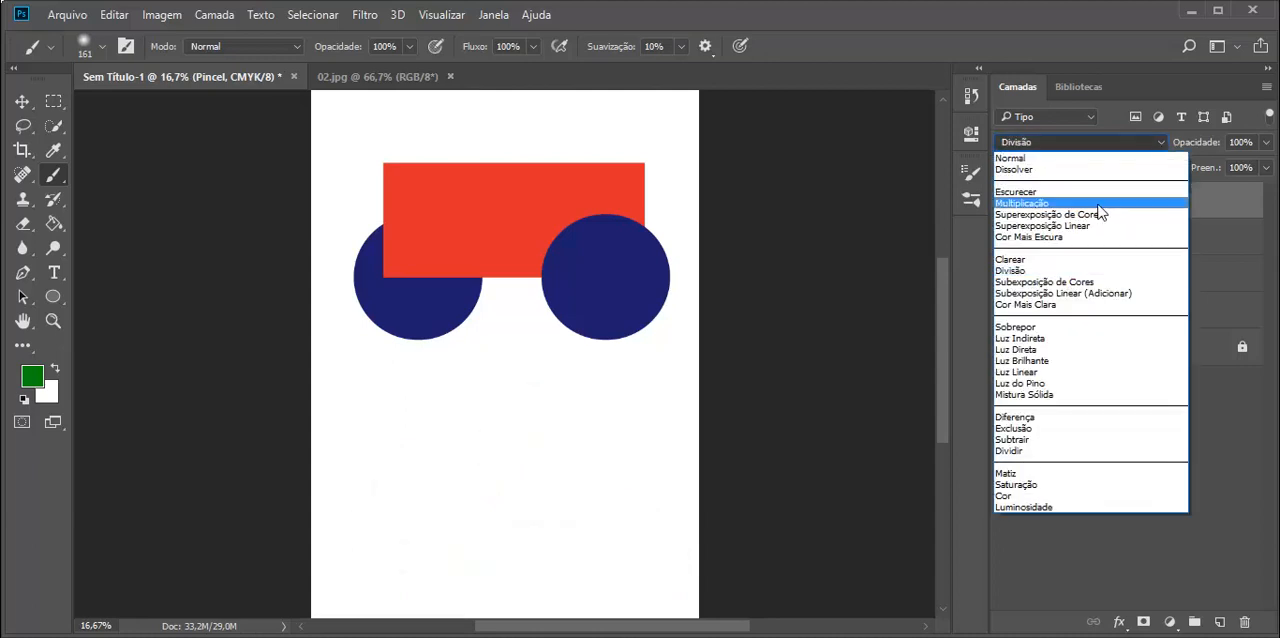
pyautogui.click(1036, 262)
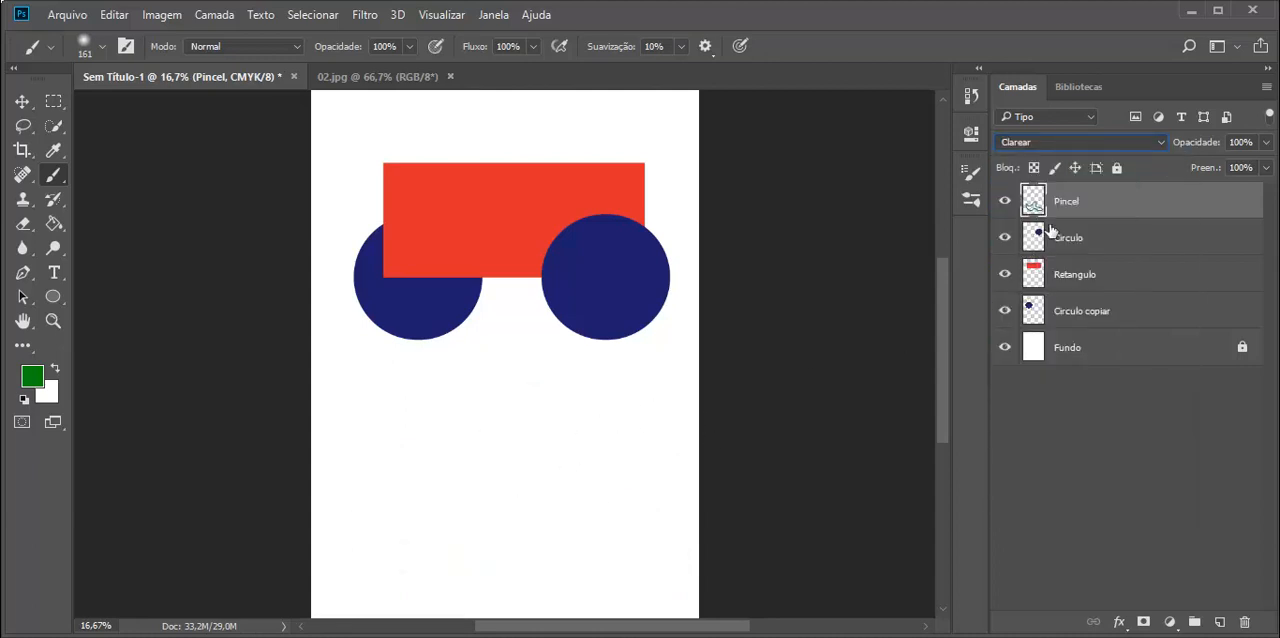
# Step: Try the Luz Direta and Dividir blend modes on the Pincel layer and return it to Normal
pyautogui.click(1160, 144)
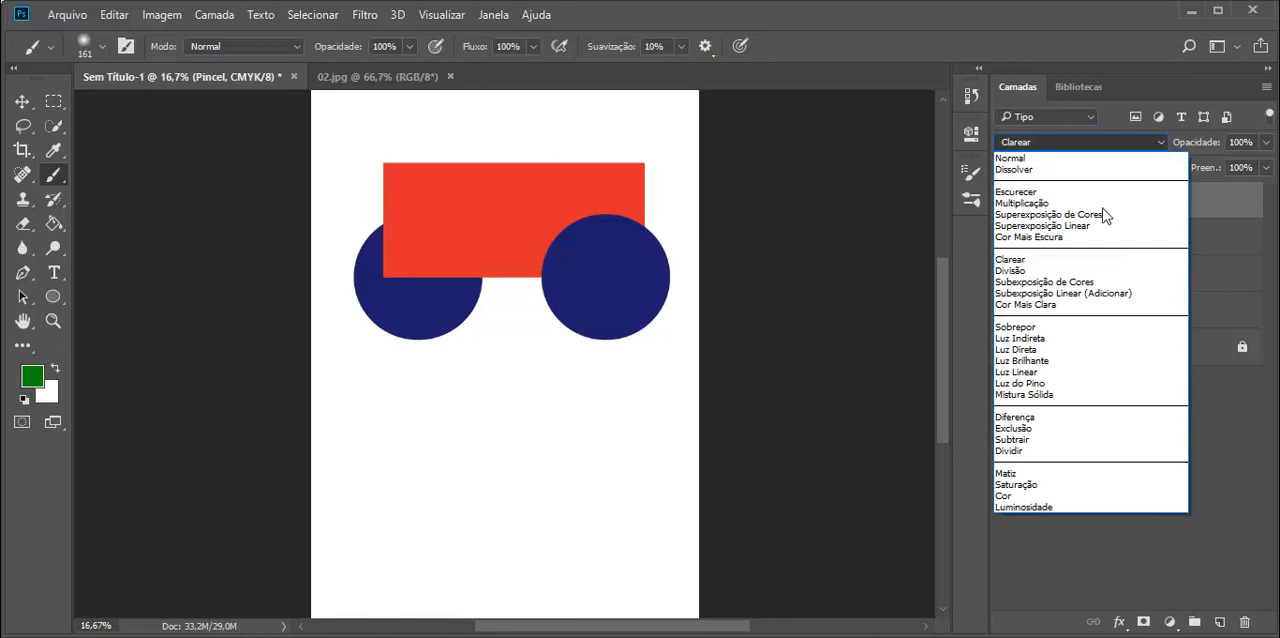
pyautogui.click(1033, 350)
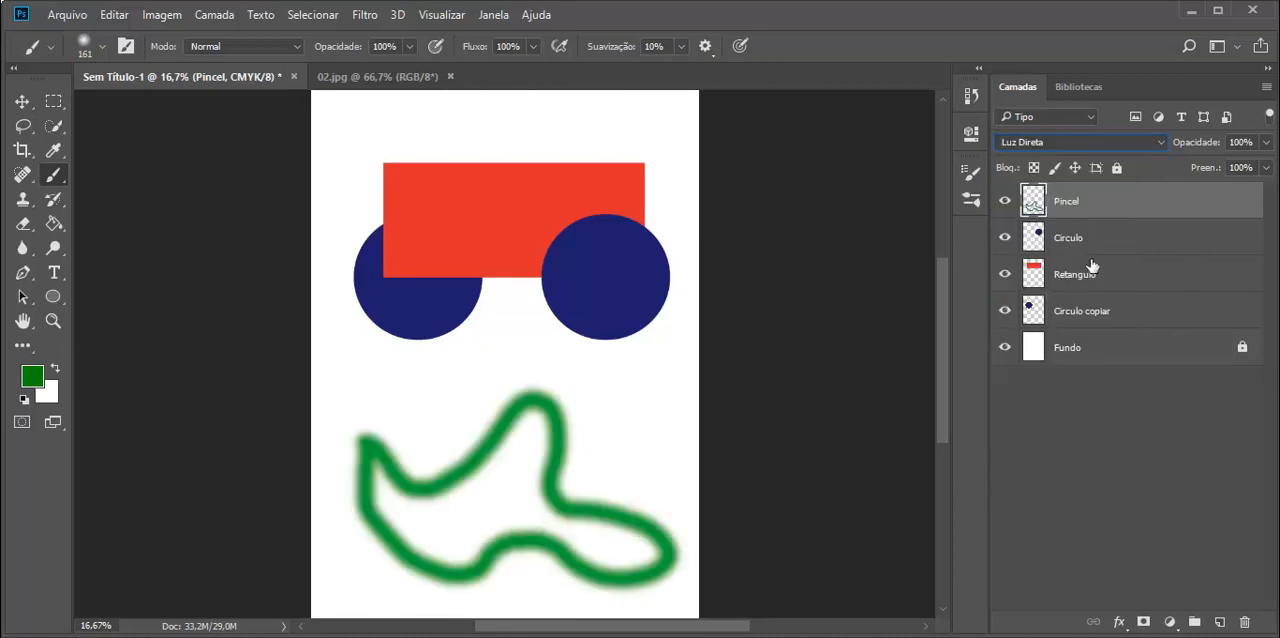
pyautogui.click(1158, 146)
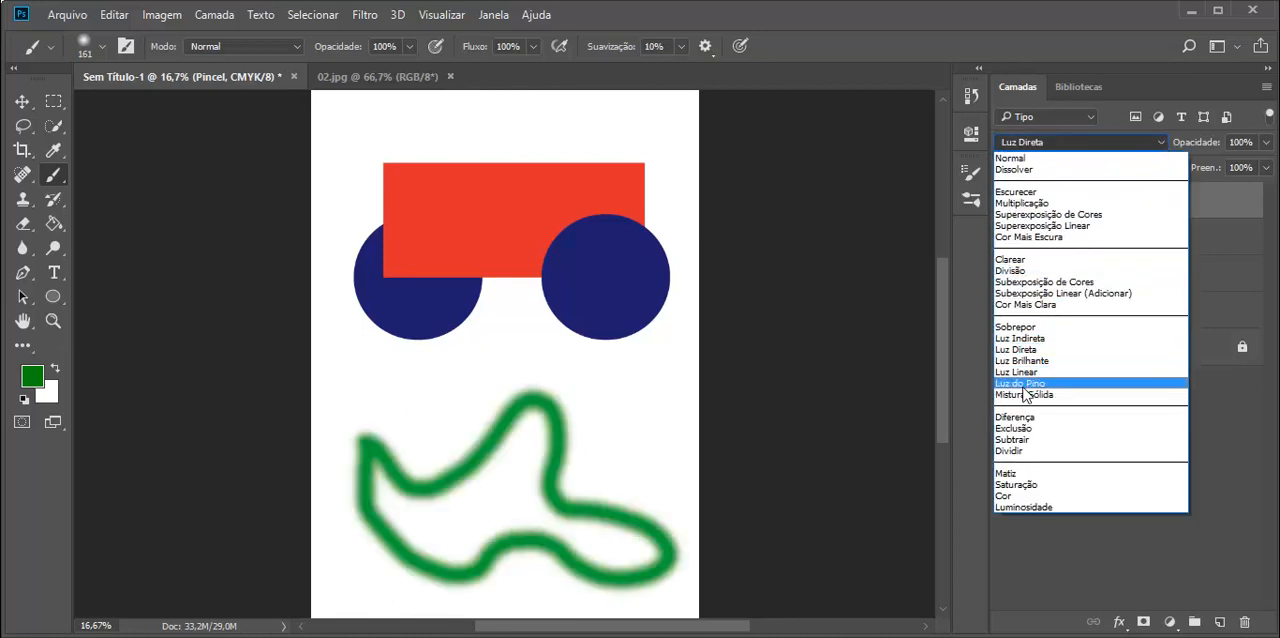
pyautogui.click(1019, 451)
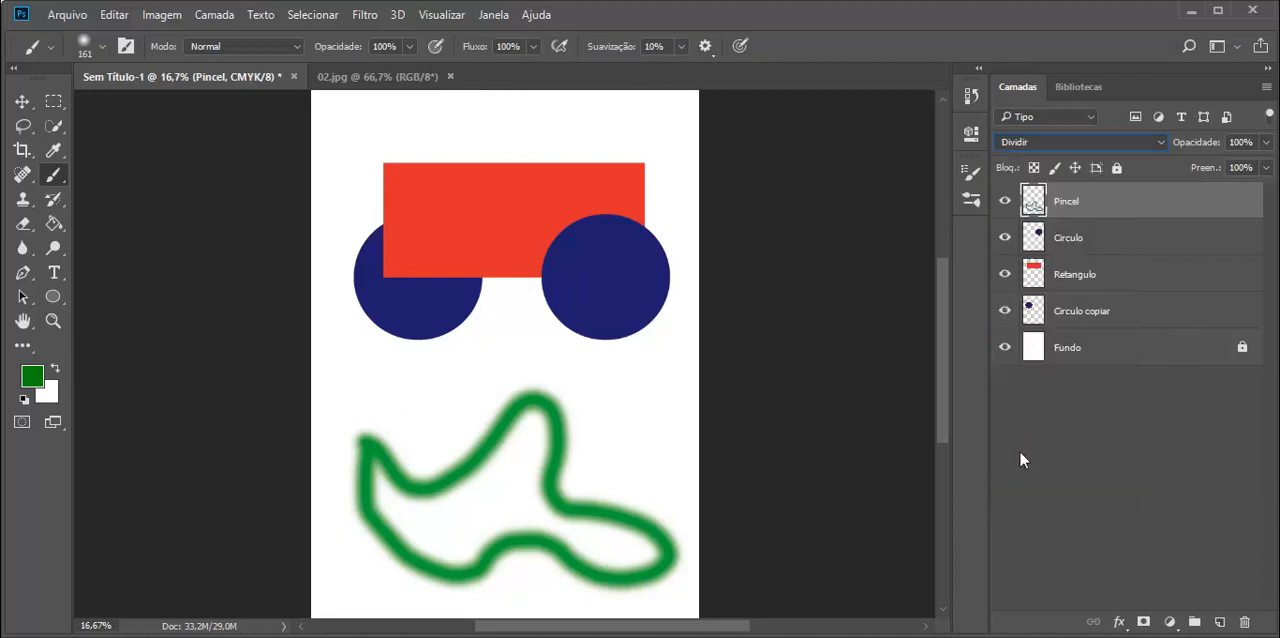
pyautogui.click(1162, 143)
pyautogui.scroll(5, 1163, 146)
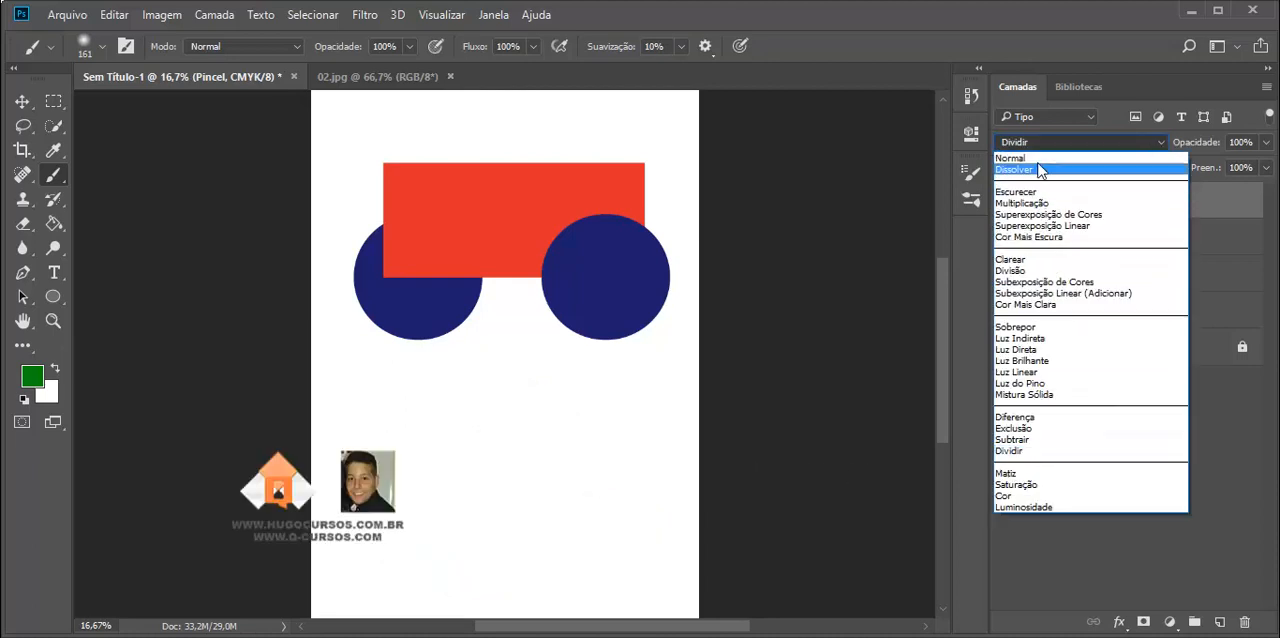
pyautogui.click(1060, 161)
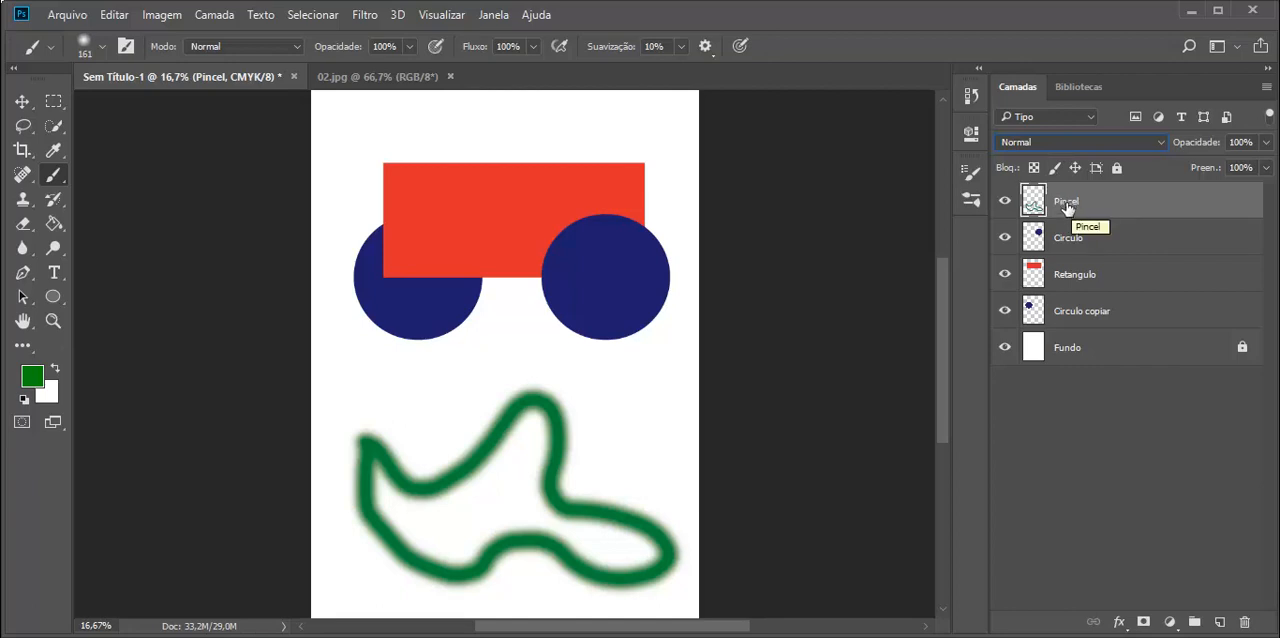
# Step: In the Pincel layer's blending options, enable Chanfro & Entalhe and try Contorno and Sombra Interna on and off
pyautogui.rightClick(1067, 203)
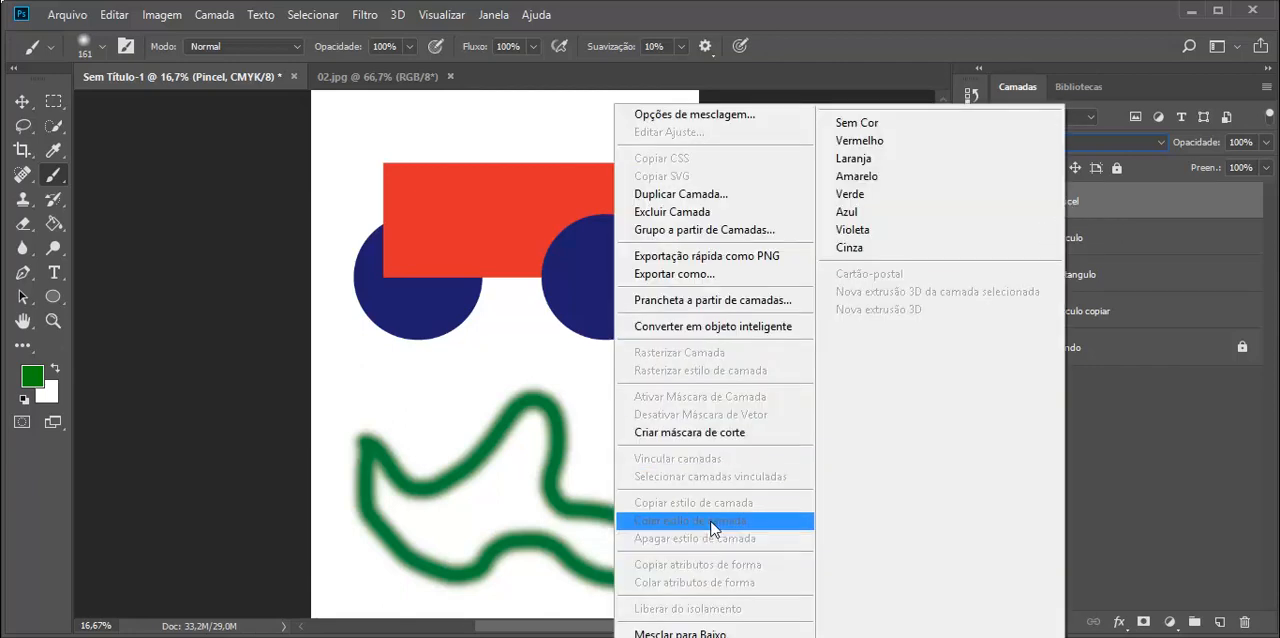
pyautogui.click(700, 115)
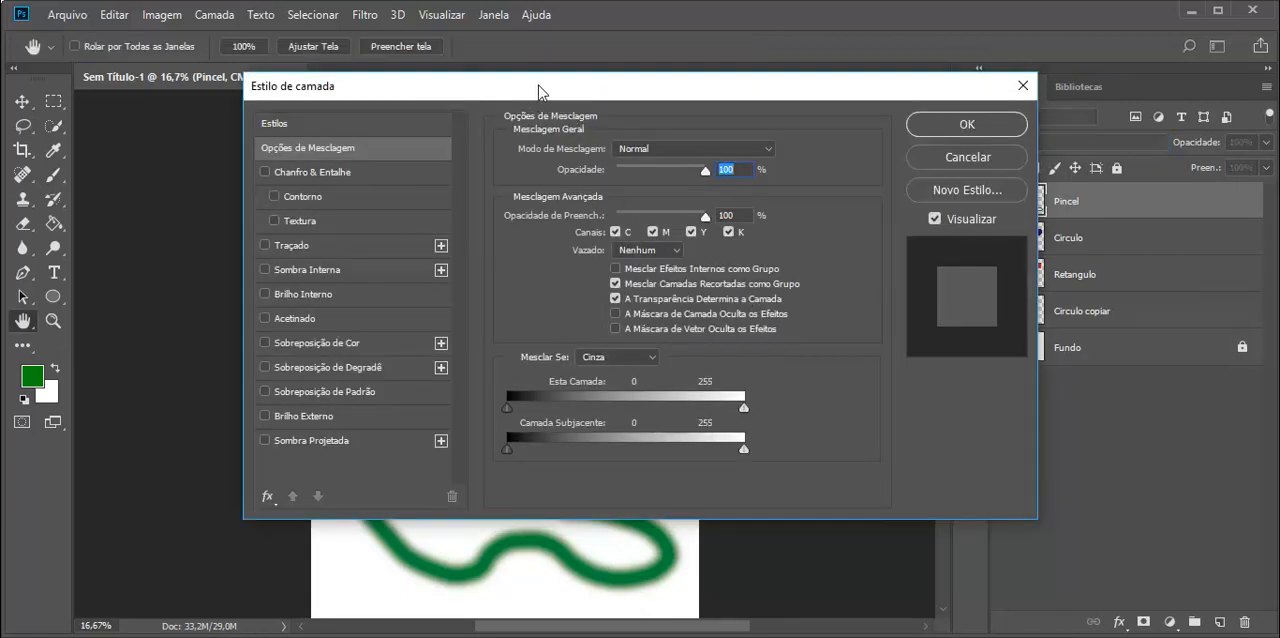
pyautogui.moveTo(532, 92); pyautogui.dragTo(966, 143)
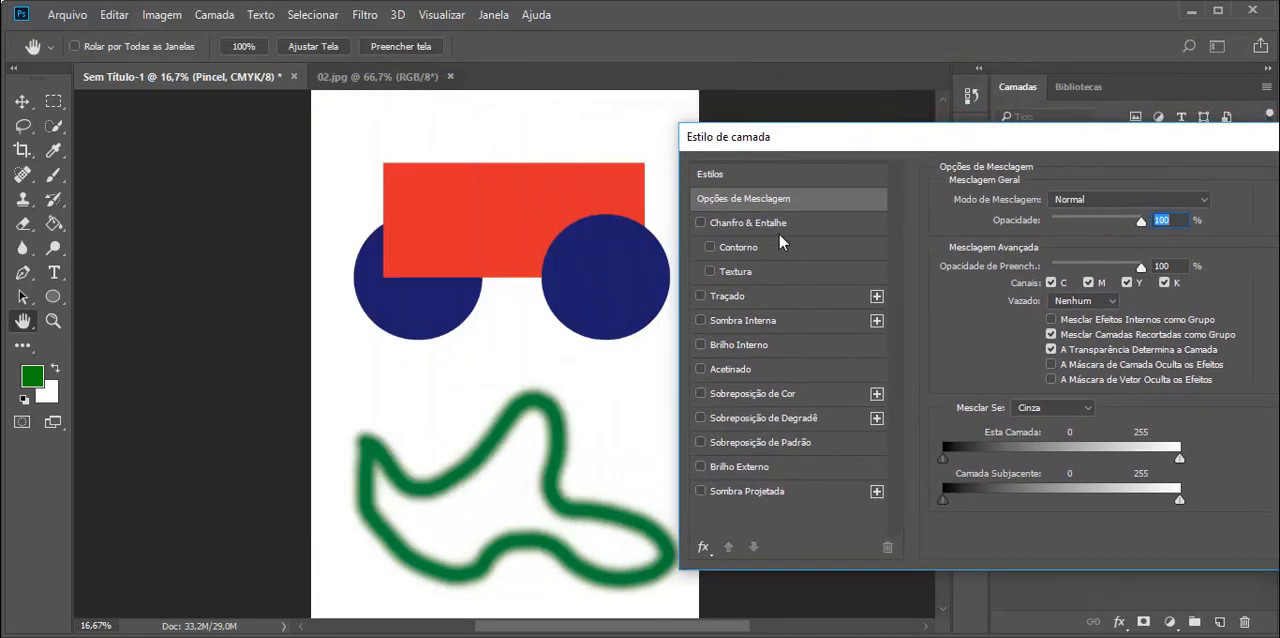
pyautogui.click(710, 248)
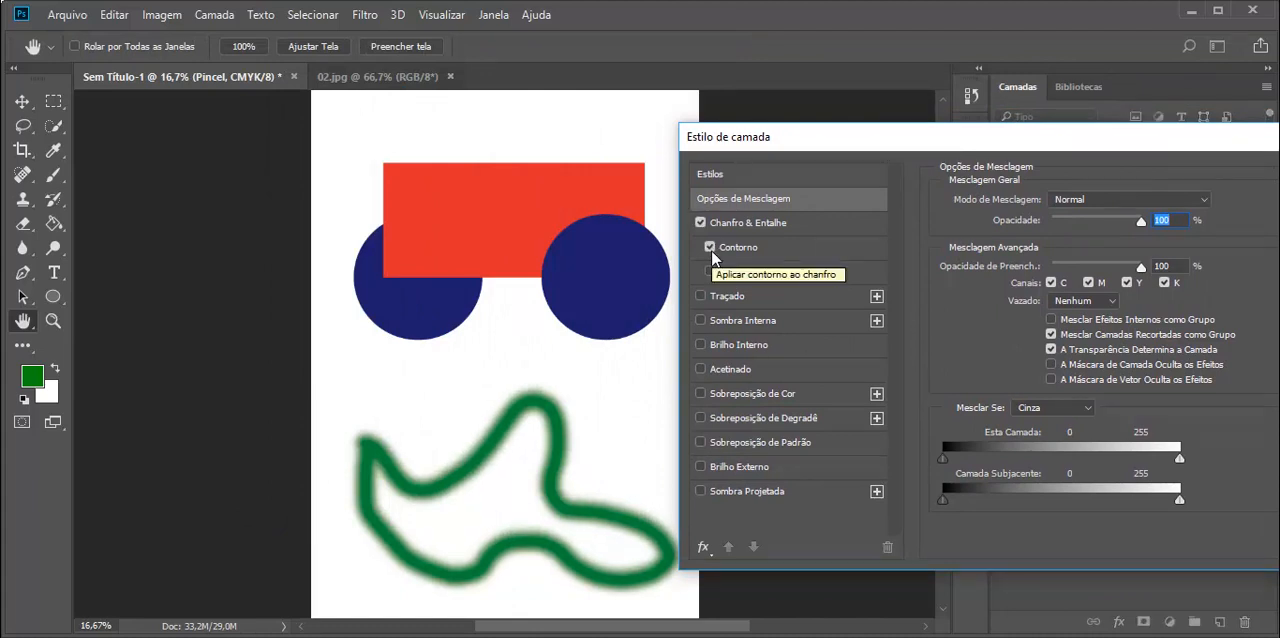
pyautogui.click(711, 249)
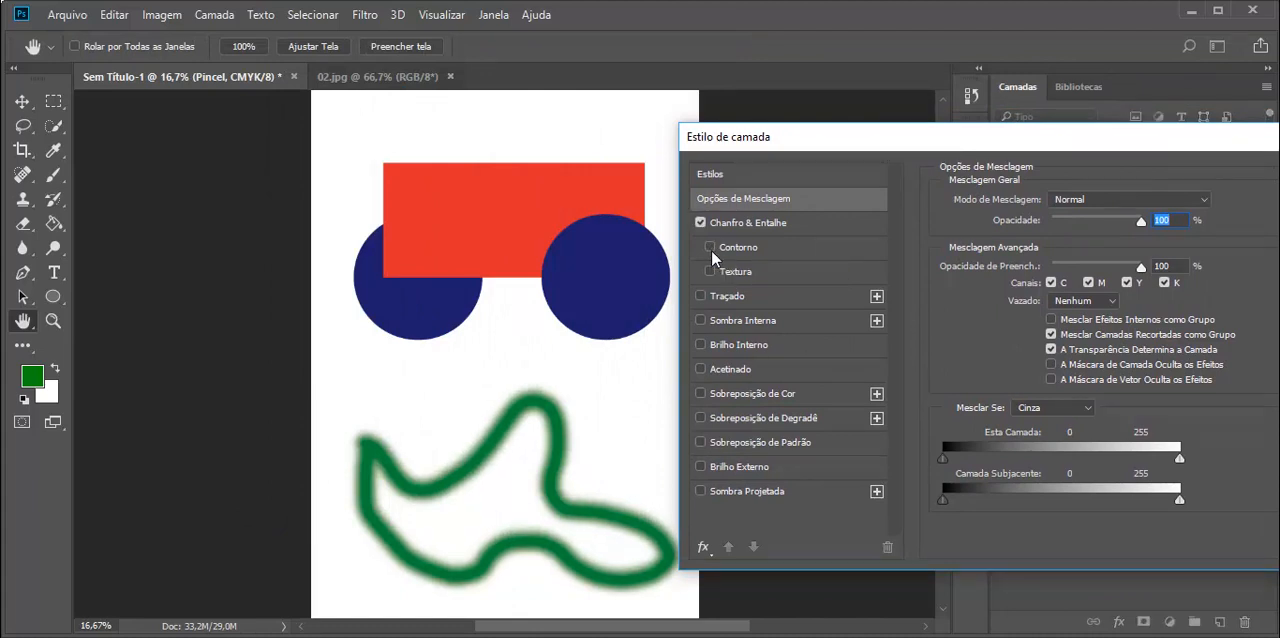
pyautogui.click(702, 321)
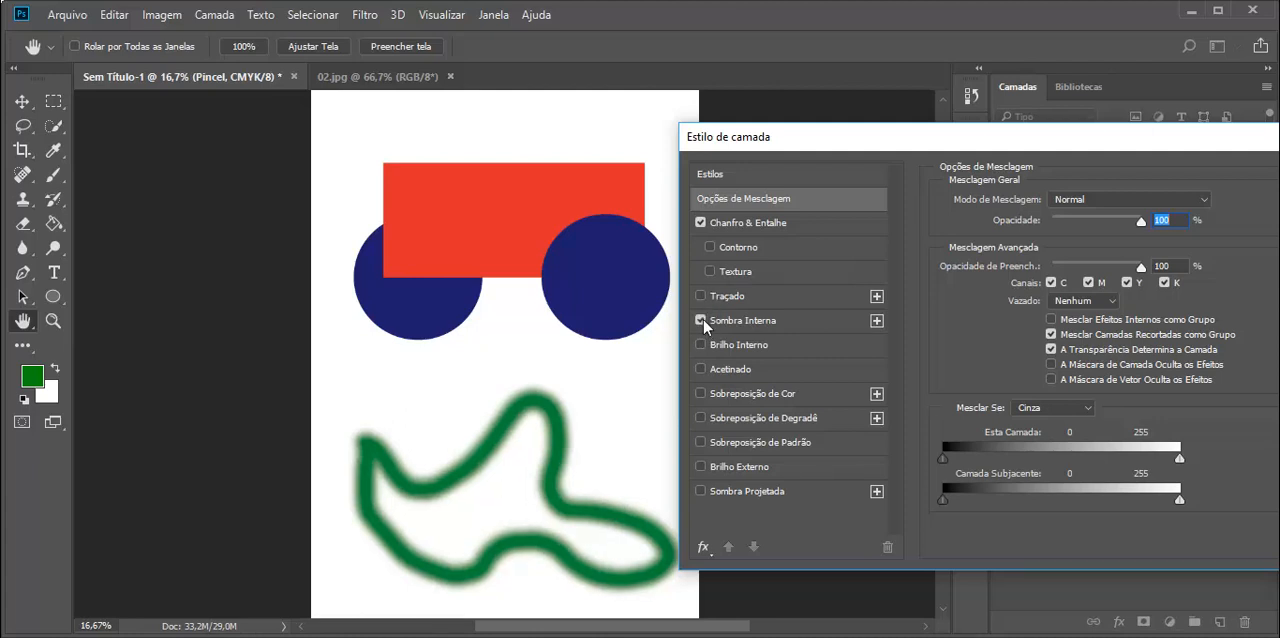
pyautogui.click(702, 321)
# Step: Try a Sombra Projetada with 53% opacity and 41 px distance on the Pincel layer and discard the layer style changes
pyautogui.click(701, 491)
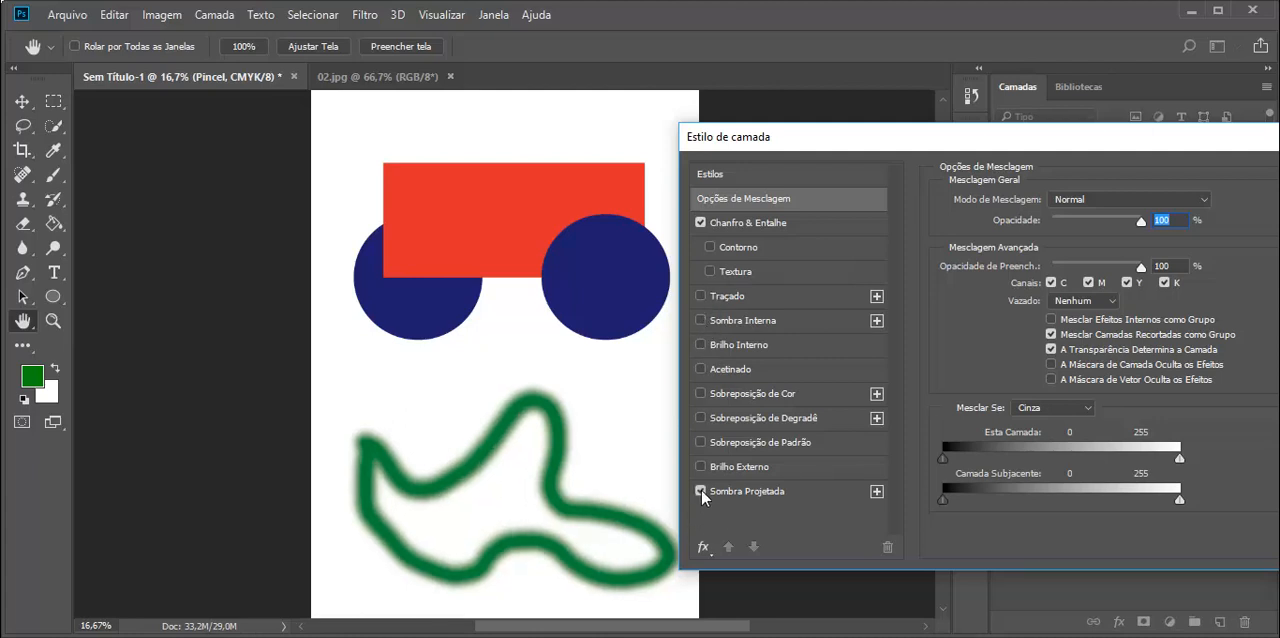
pyautogui.click(730, 492)
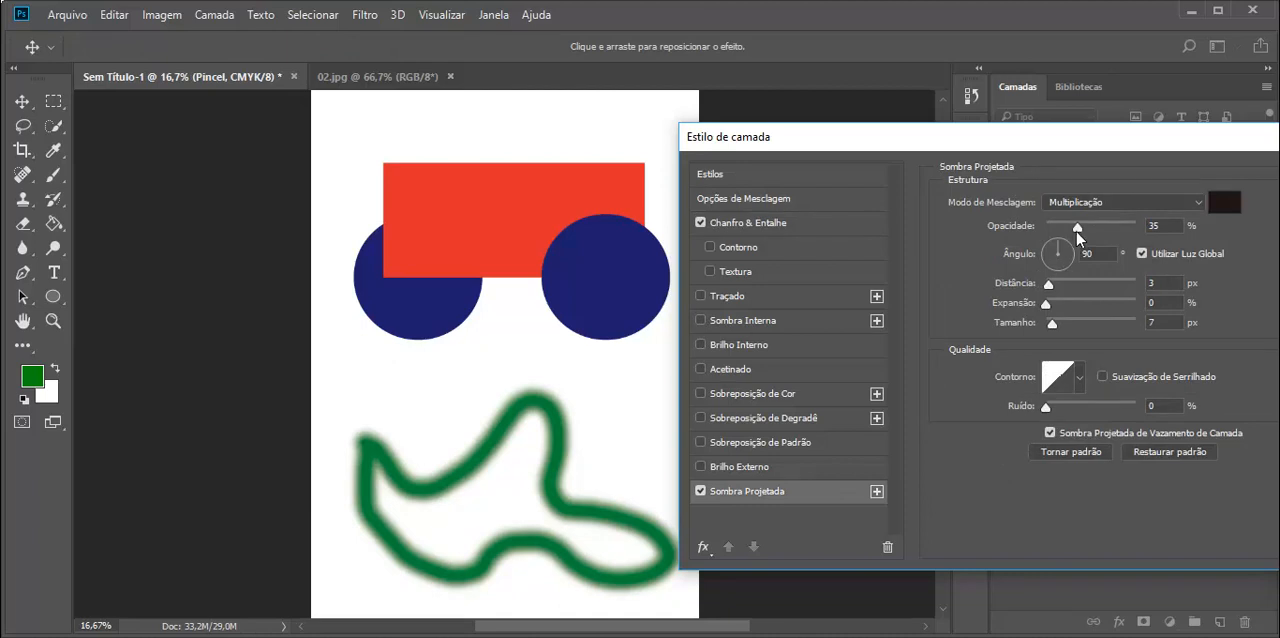
pyautogui.moveTo(1077, 230); pyautogui.dragTo(1093, 229)
pyautogui.moveTo(1048, 285); pyautogui.dragTo(1085, 285)
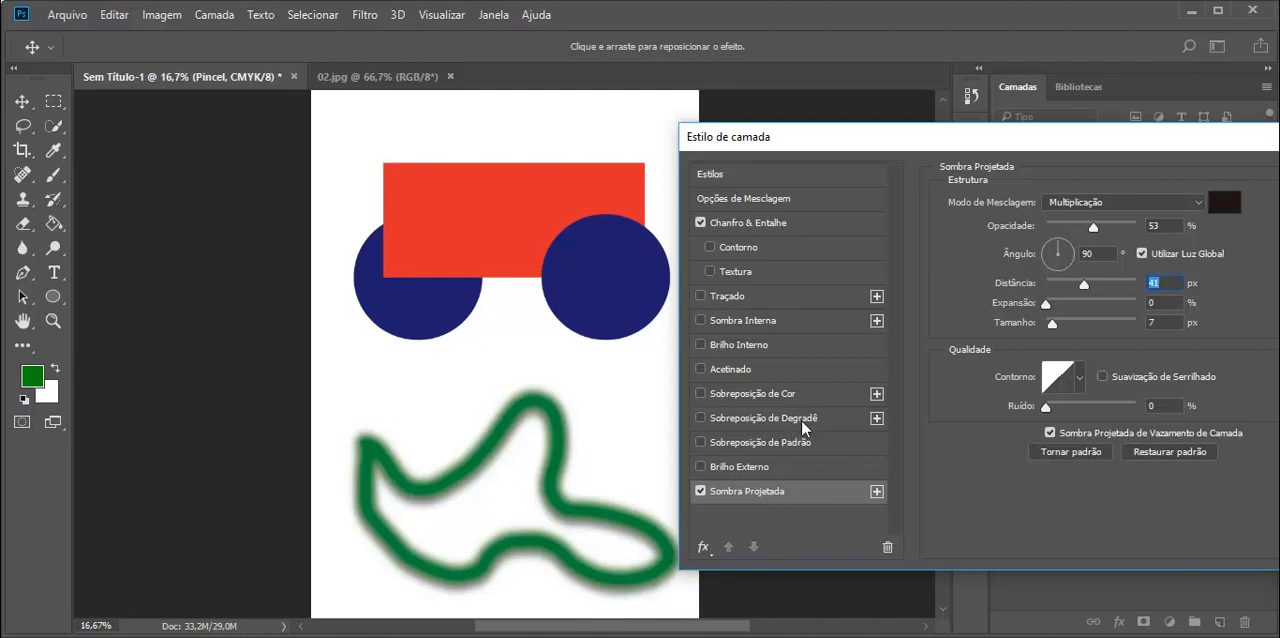
pyautogui.click(752, 348)
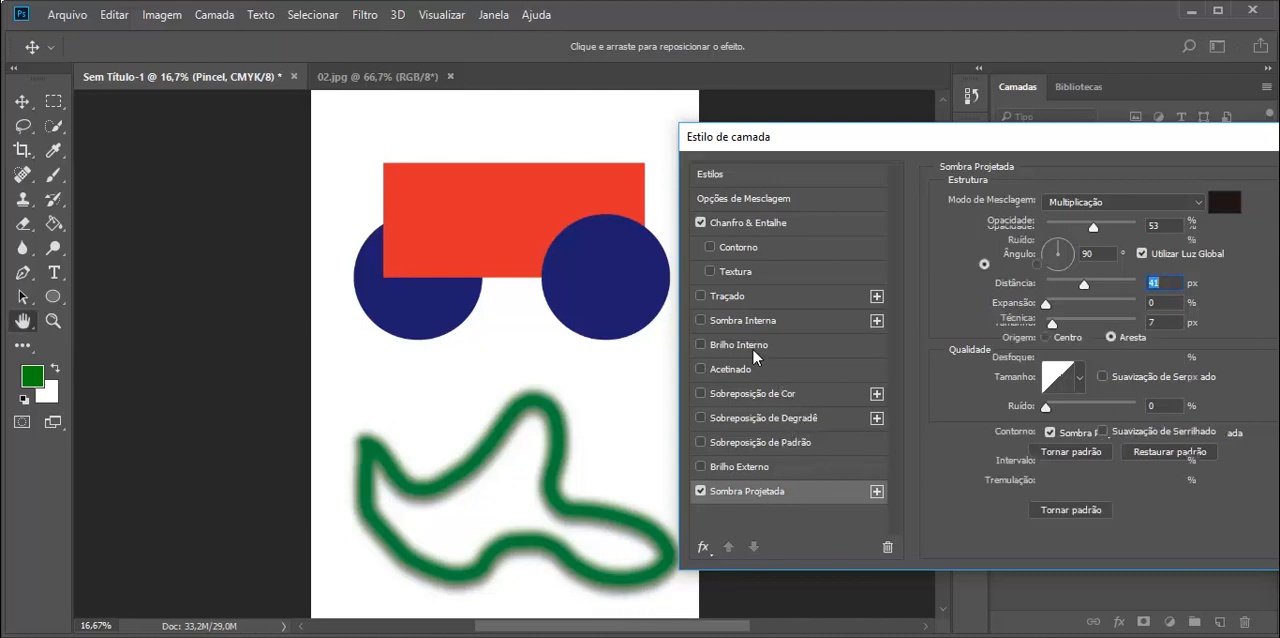
pyautogui.moveTo(1028, 136); pyautogui.dragTo(664, 64)
pyautogui.click(1015, 136)
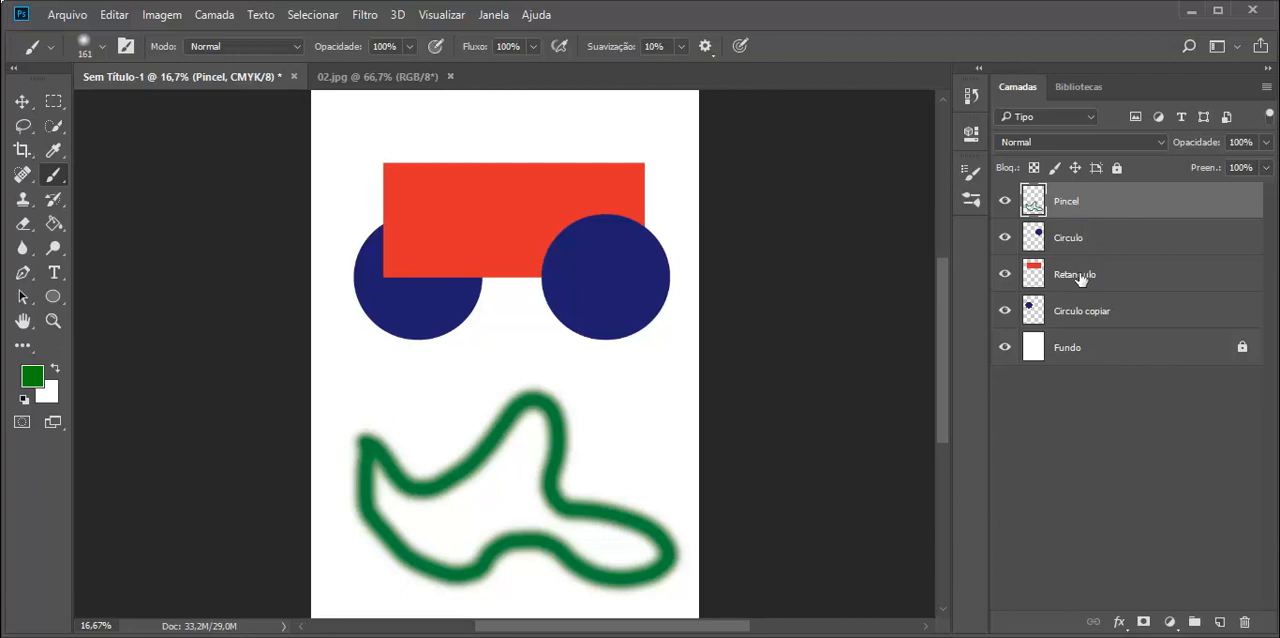
# Step: Delete the Pincel layer with the green brush stroke
pyautogui.rightClick(1070, 203)
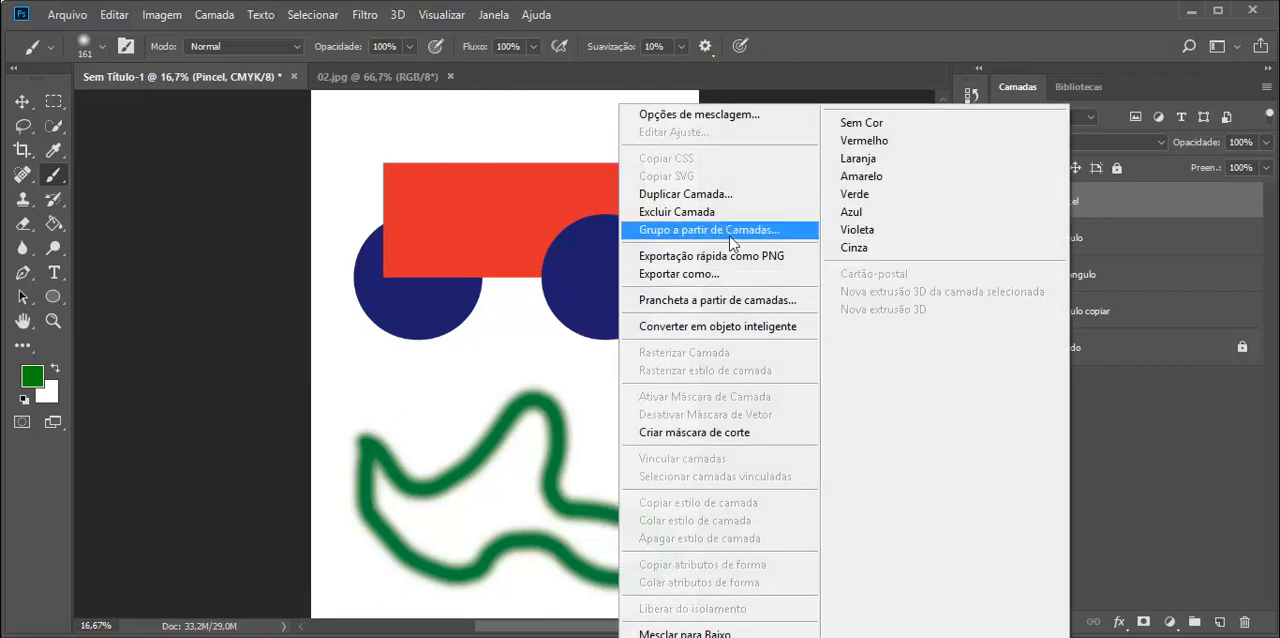
pyautogui.click(700, 218)
pyautogui.click(597, 260)
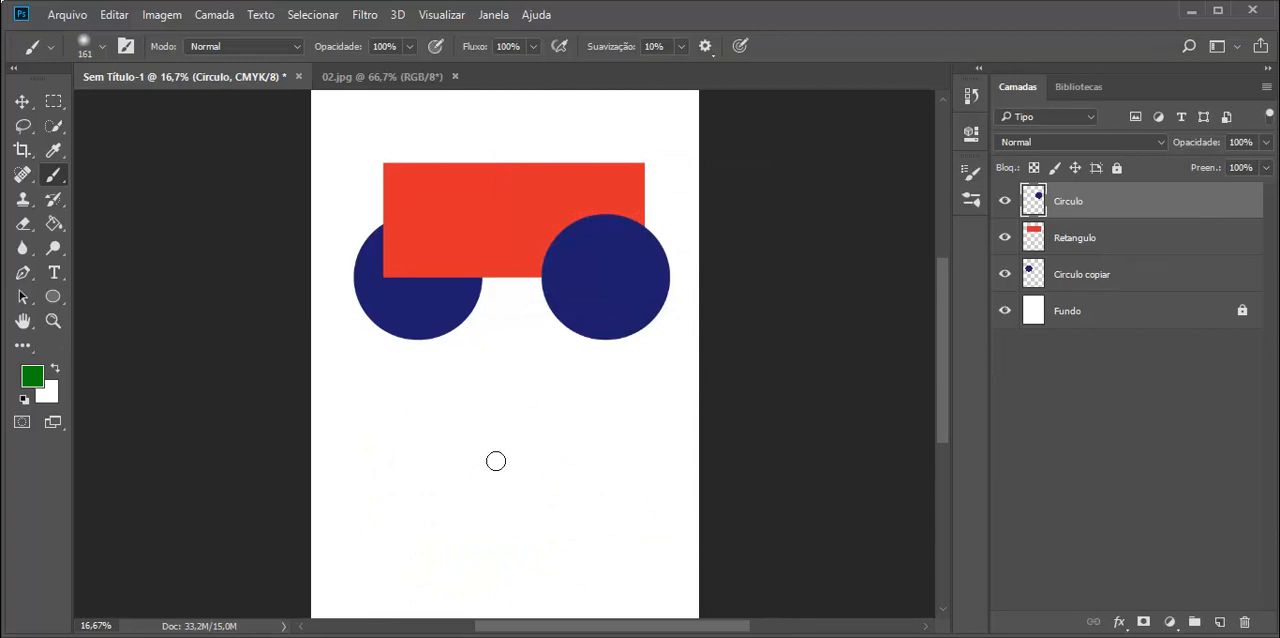
# Step: Detach the Bibliotecas panel from the Camadas panel group and close it
pyautogui.click(1065, 91)
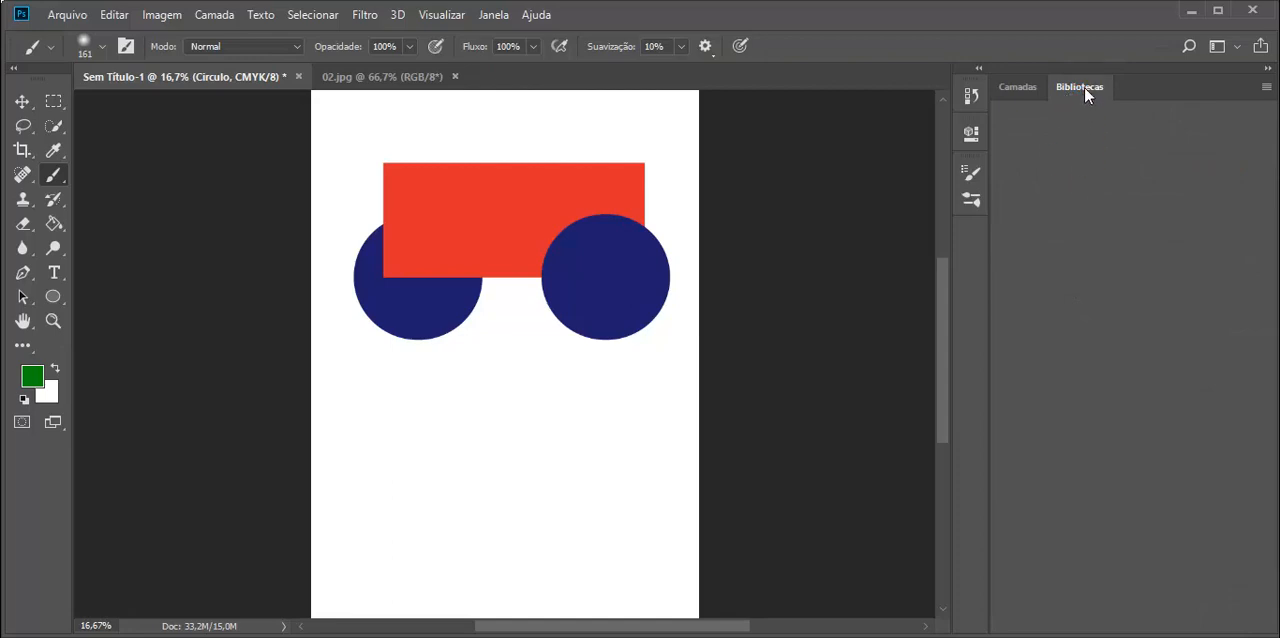
pyautogui.moveTo(1094, 104); pyautogui.dragTo(601, 160)
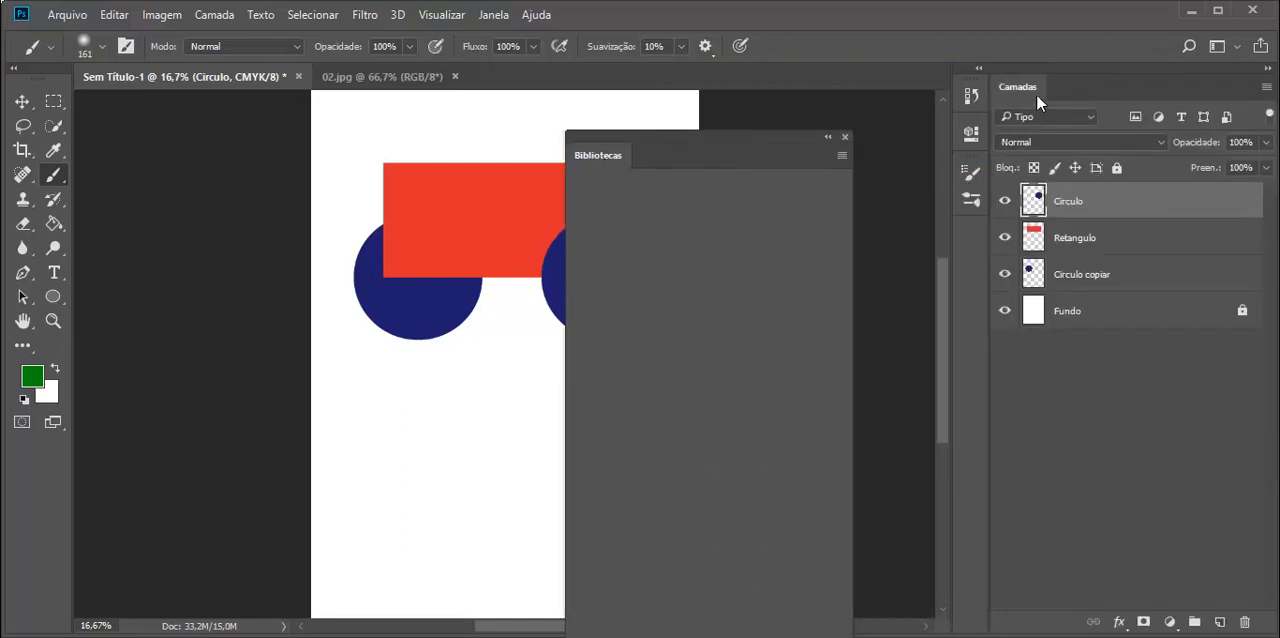
pyautogui.click(844, 138)
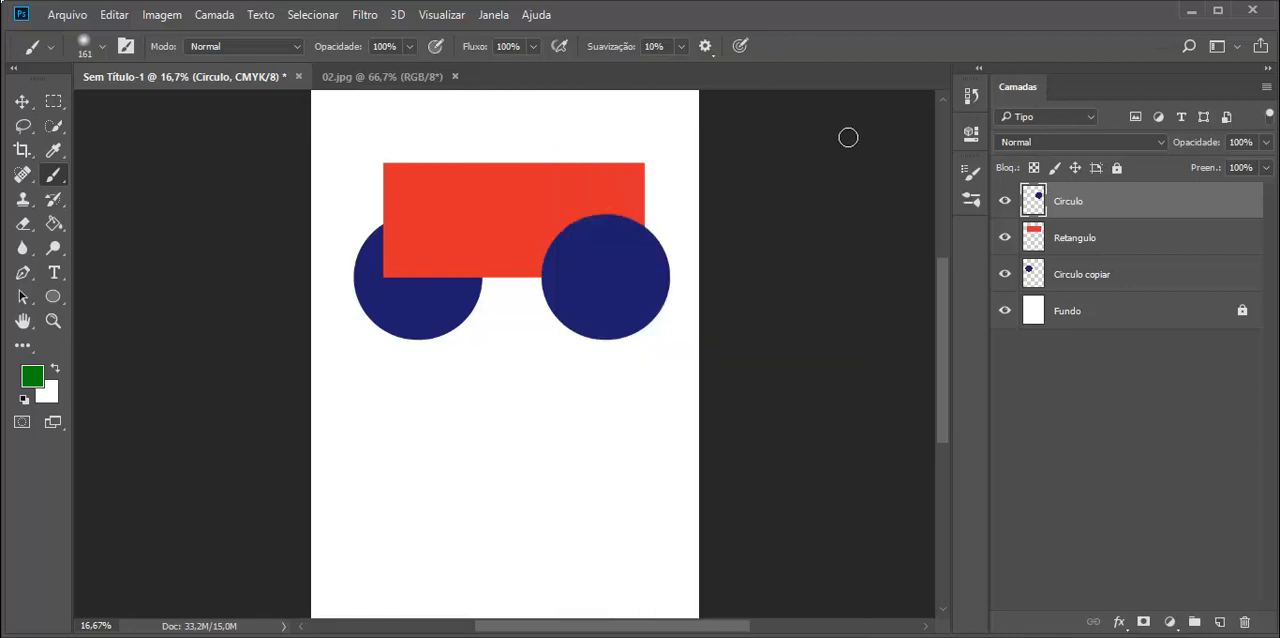
# Step: Dock the Histórico panel beside Camadas and look through its list of recorded operations
pyautogui.click(969, 200)
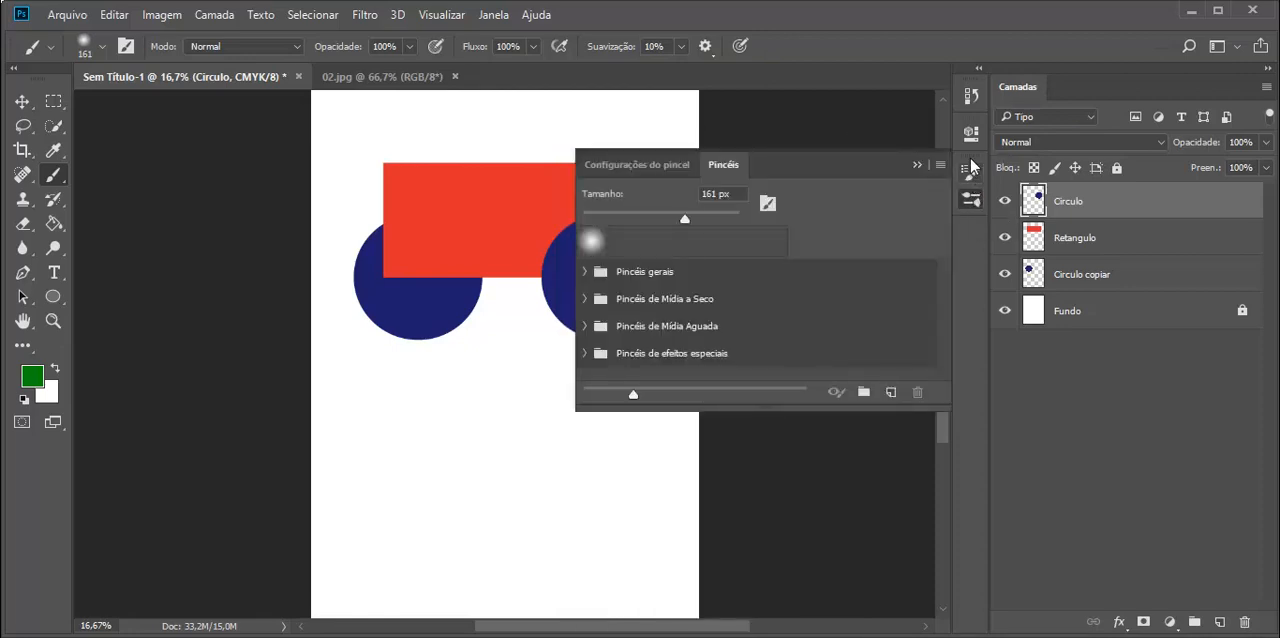
pyautogui.click(972, 96)
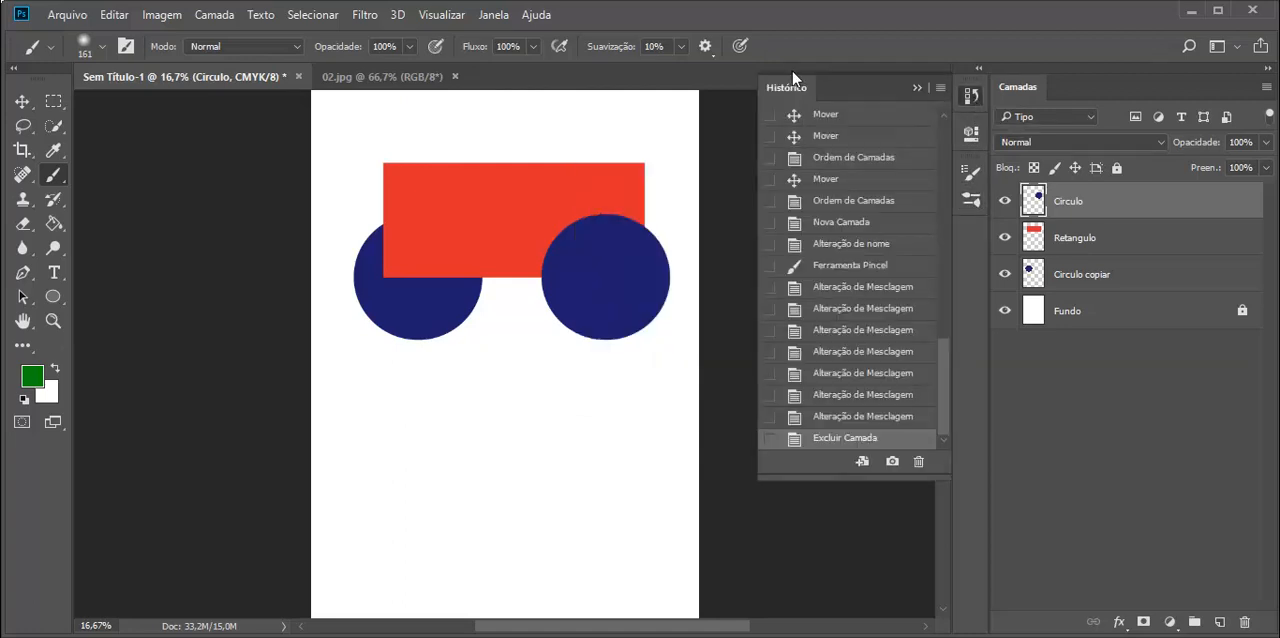
pyautogui.moveTo(866, 100); pyautogui.dragTo(1085, 93)
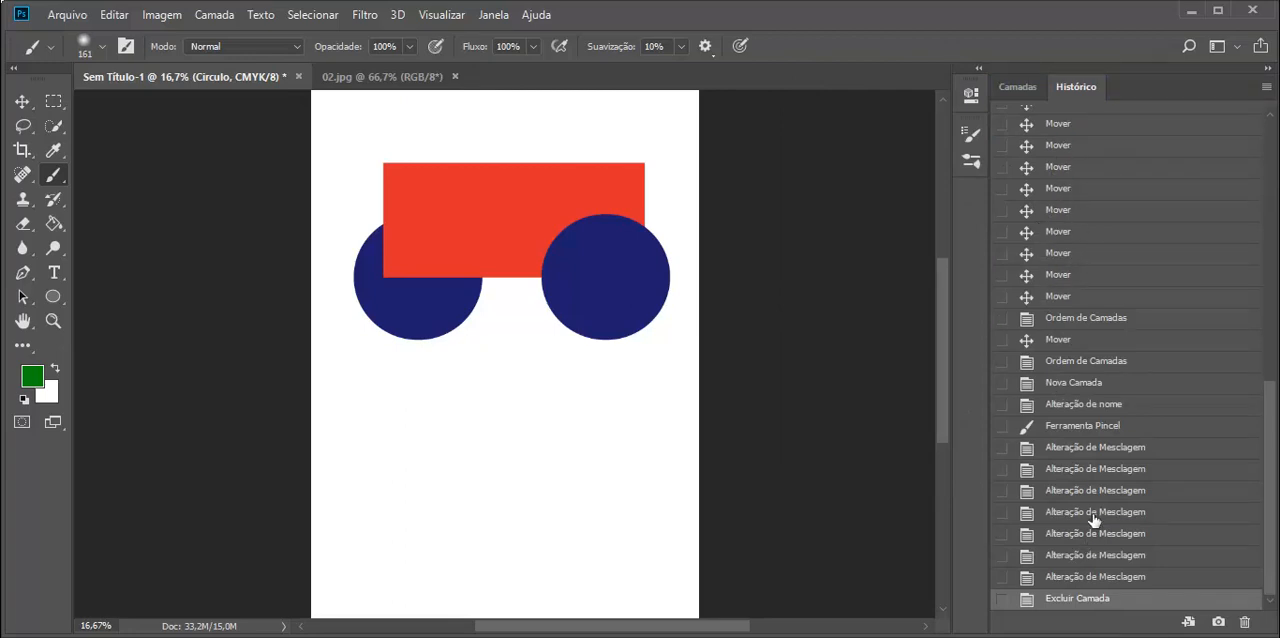
pyautogui.scroll(10, 1030, 370)
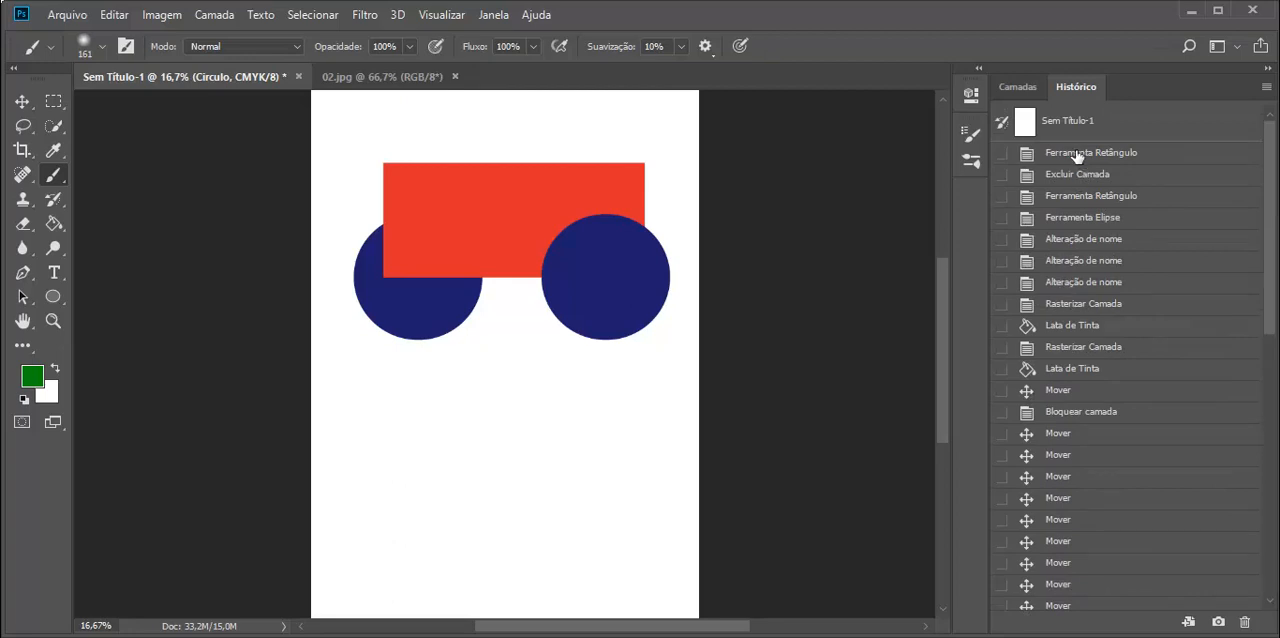
pyautogui.scroll(-10, 1098, 225)
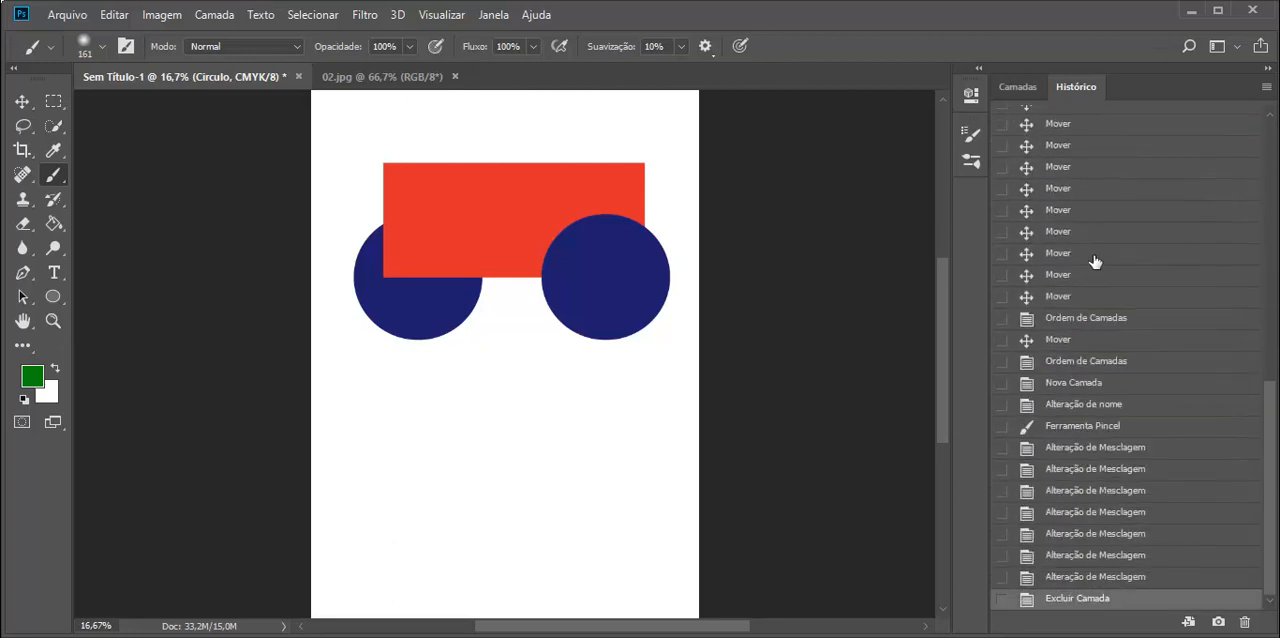
pyautogui.scroll(6, 1095, 261)
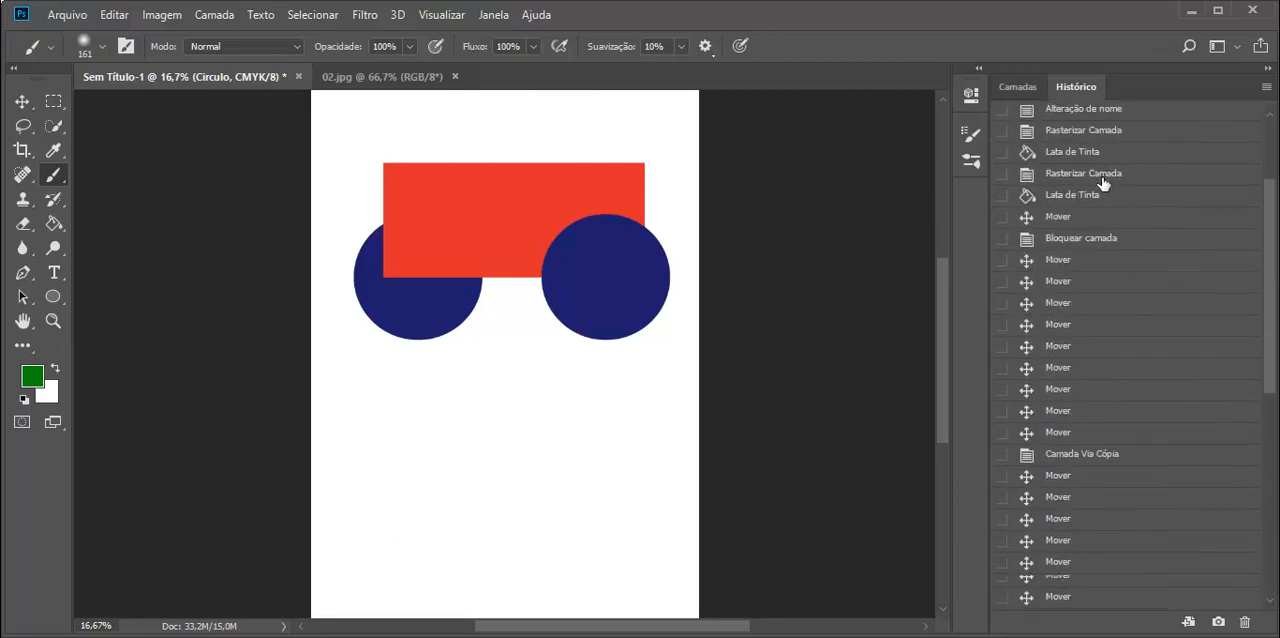
pyautogui.scroll(-6, 1101, 188)
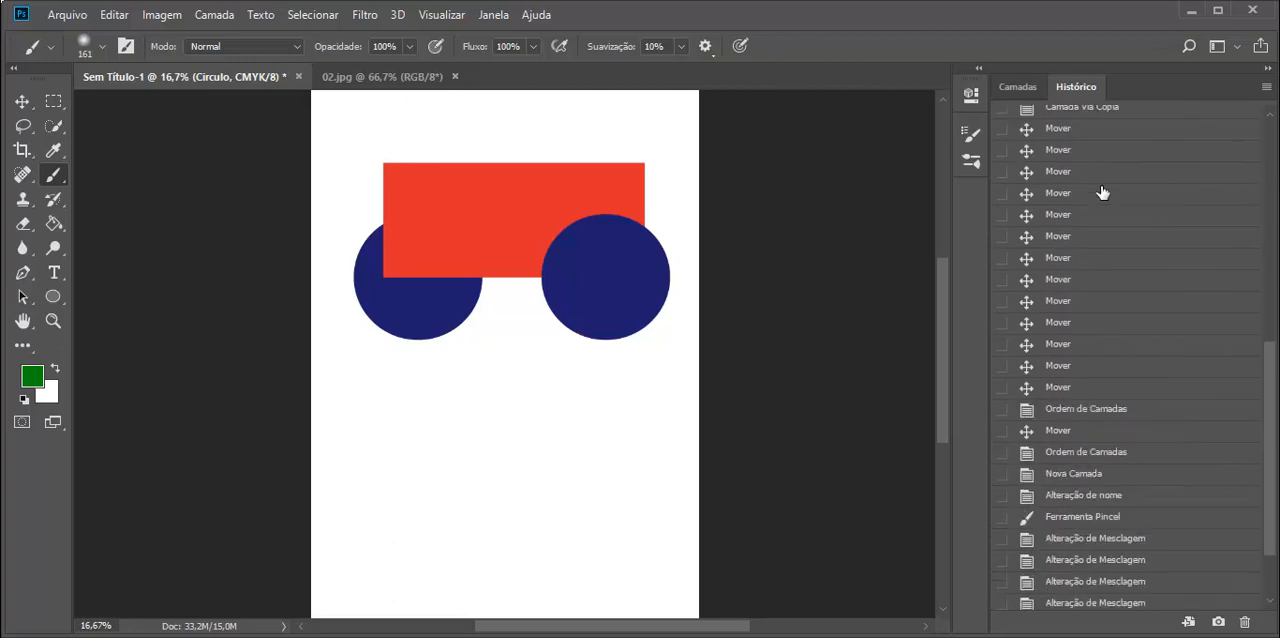
# Step: Revert the document to the history state just before Excluir Camada, and restore the Excluir Camada state
pyautogui.click(1085, 579)
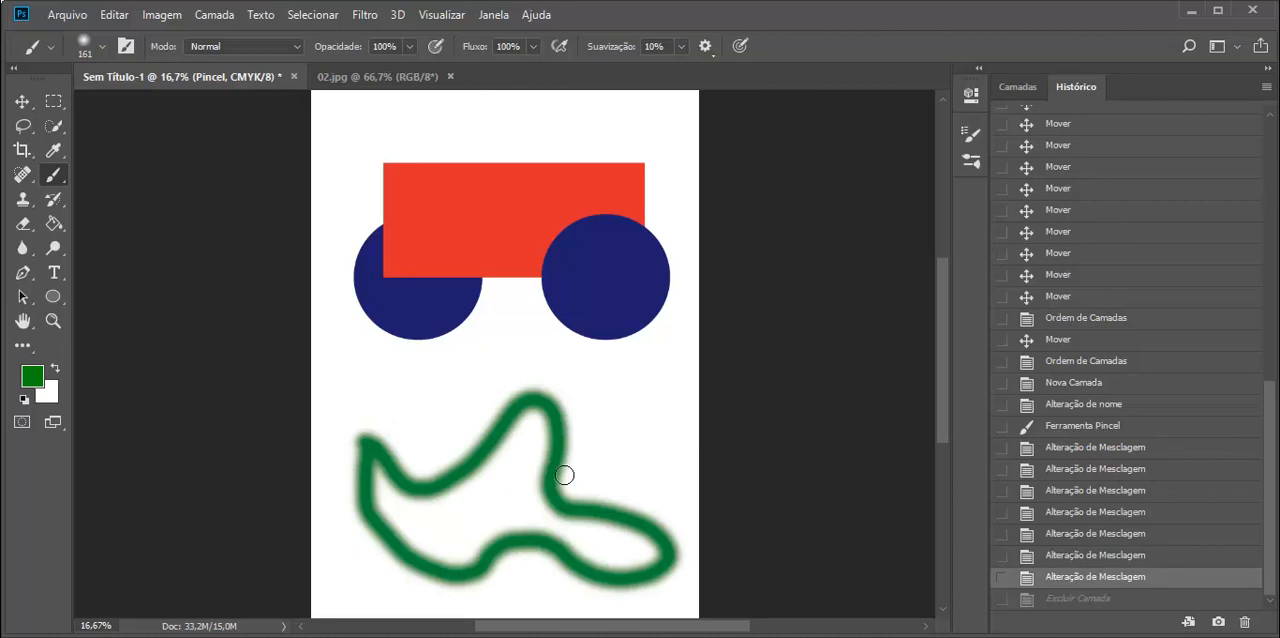
pyautogui.click(1094, 600)
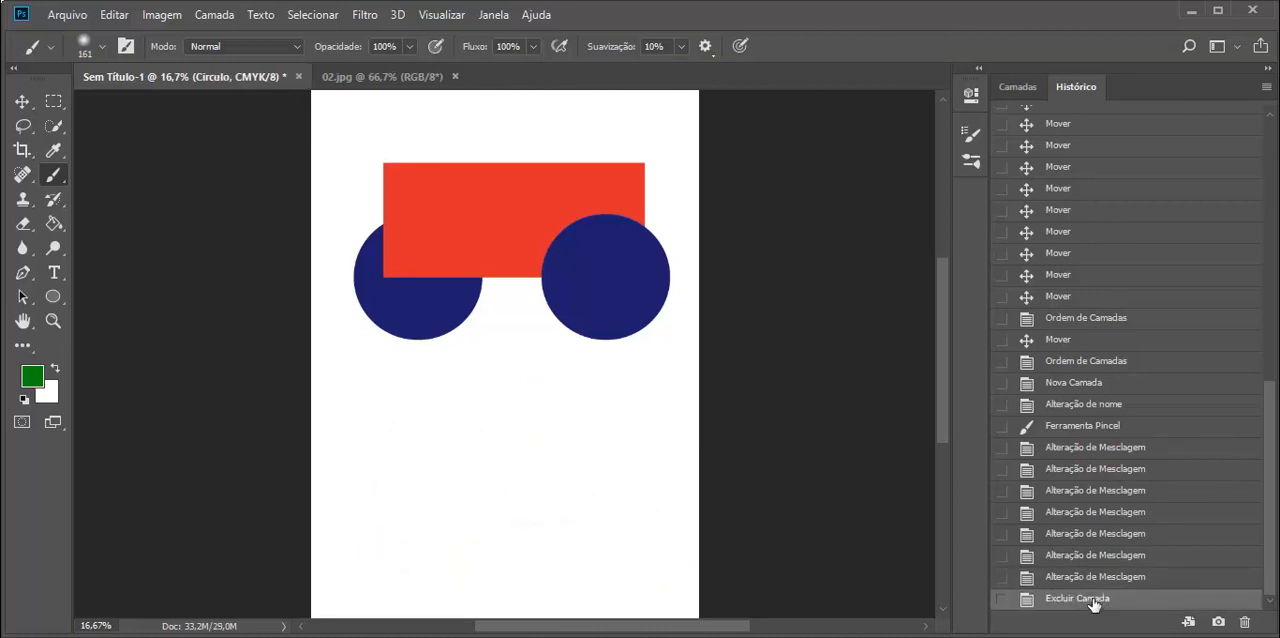
# Step: Switch between the Camadas and Histórico panels and leave Camadas in front
pyautogui.click(1024, 90)
pyautogui.click(1063, 87)
pyautogui.click(1034, 86)
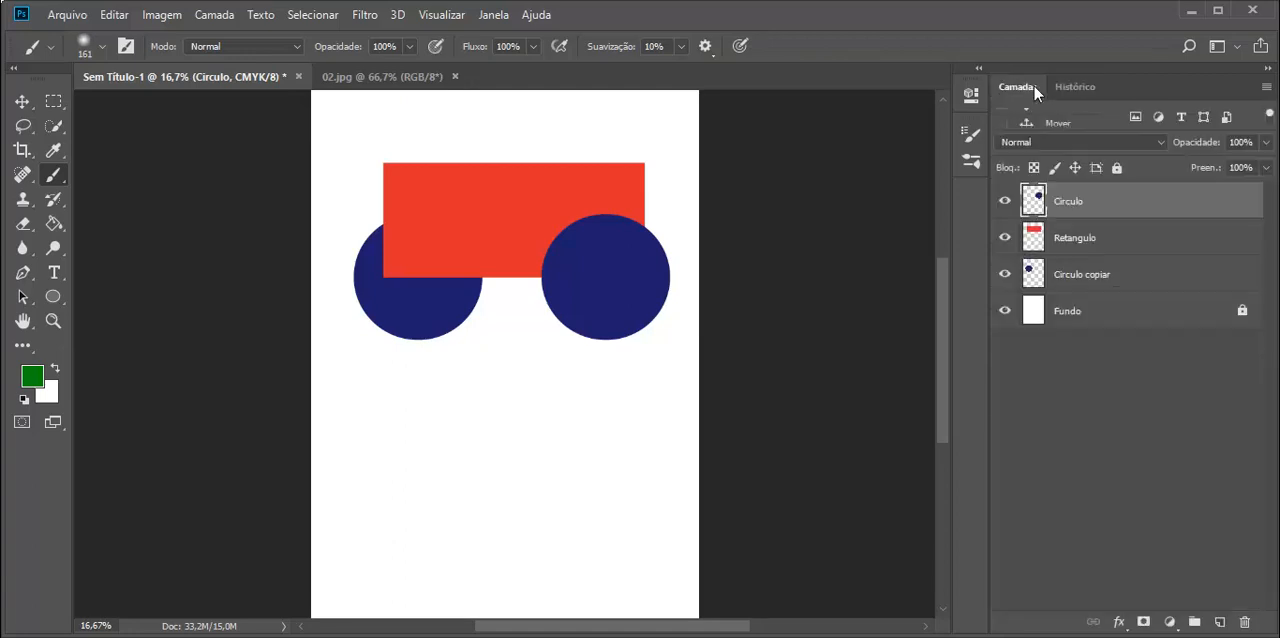
pyautogui.click(1070, 84)
pyautogui.click(1024, 87)
pyautogui.click(493, 14)
pyautogui.moveTo(570, 31)
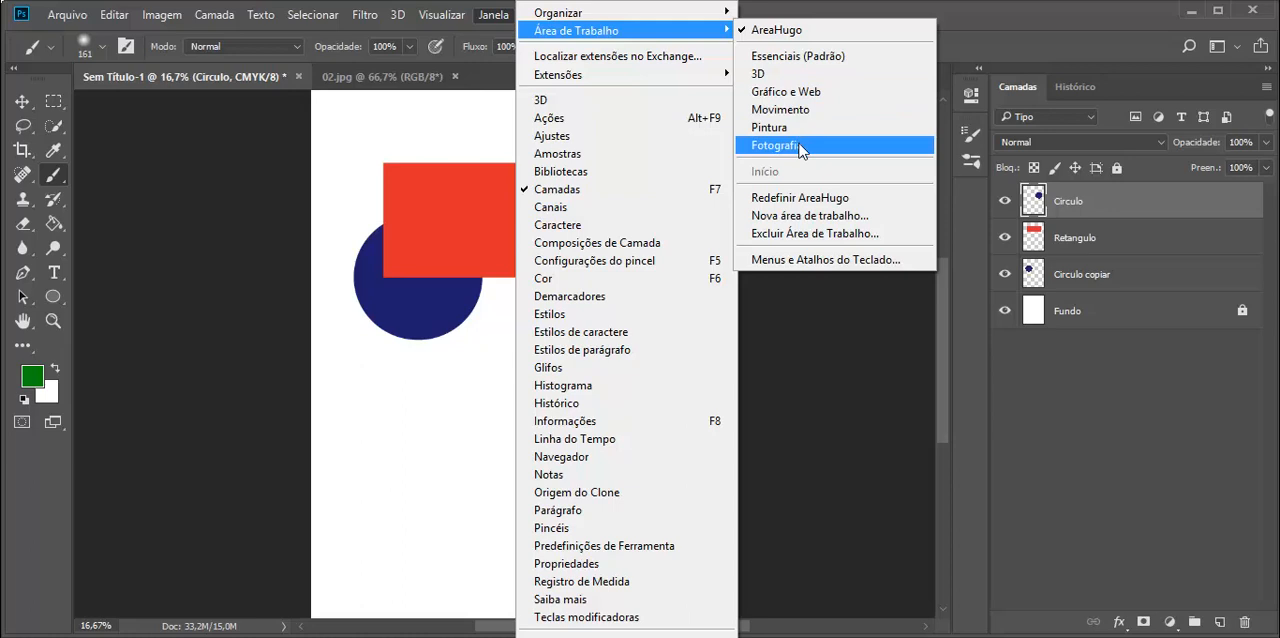
pyautogui.click(806, 215)
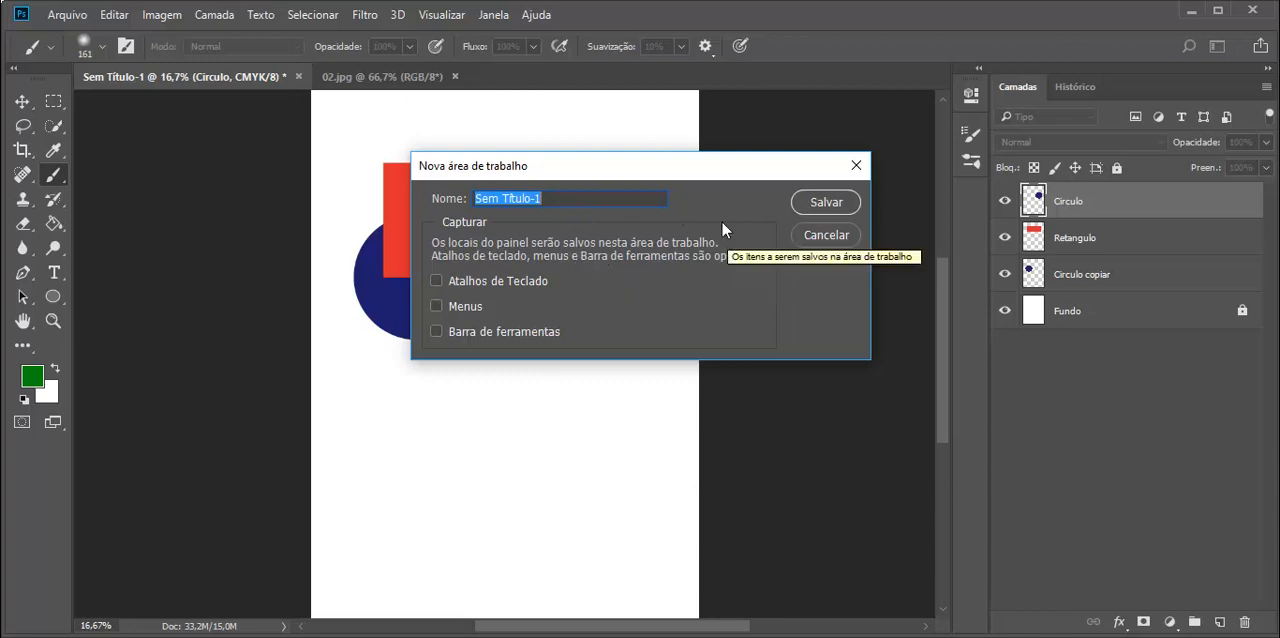
pyautogui.click(857, 165)
# Step: Save the current panel layout as a new workspace named AreaHugoNova
pyautogui.click(490, 20)
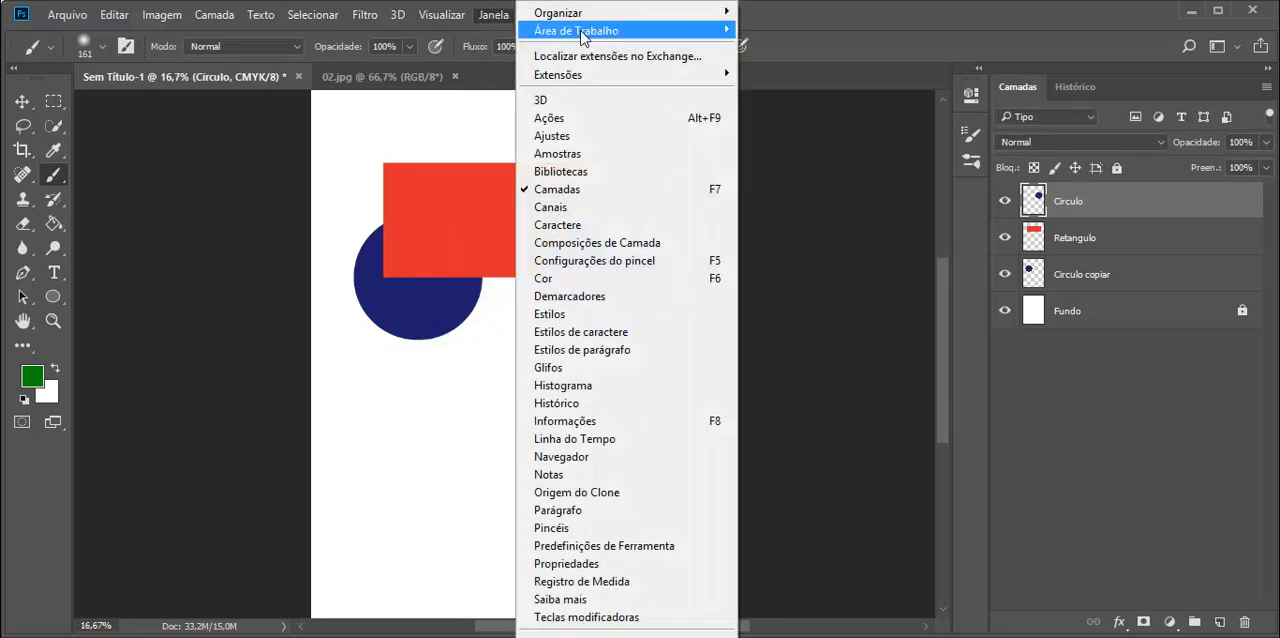
pyautogui.moveTo(600, 30)
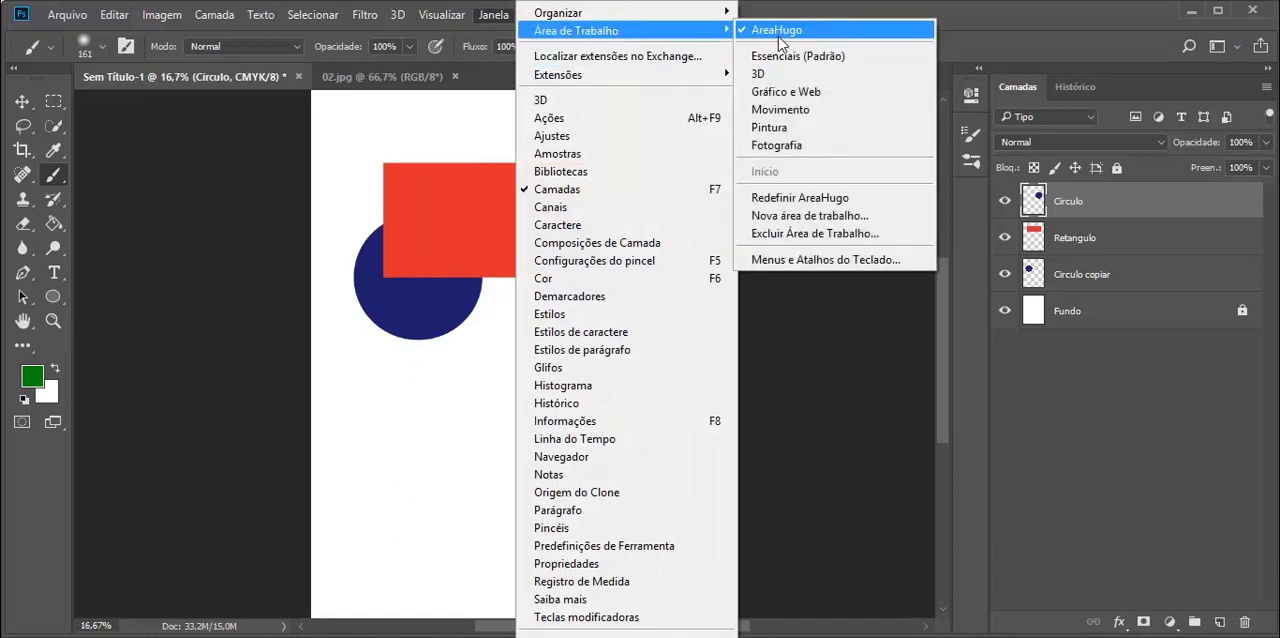
pyautogui.click(810, 215)
pyautogui.write('AreaHugoNova')
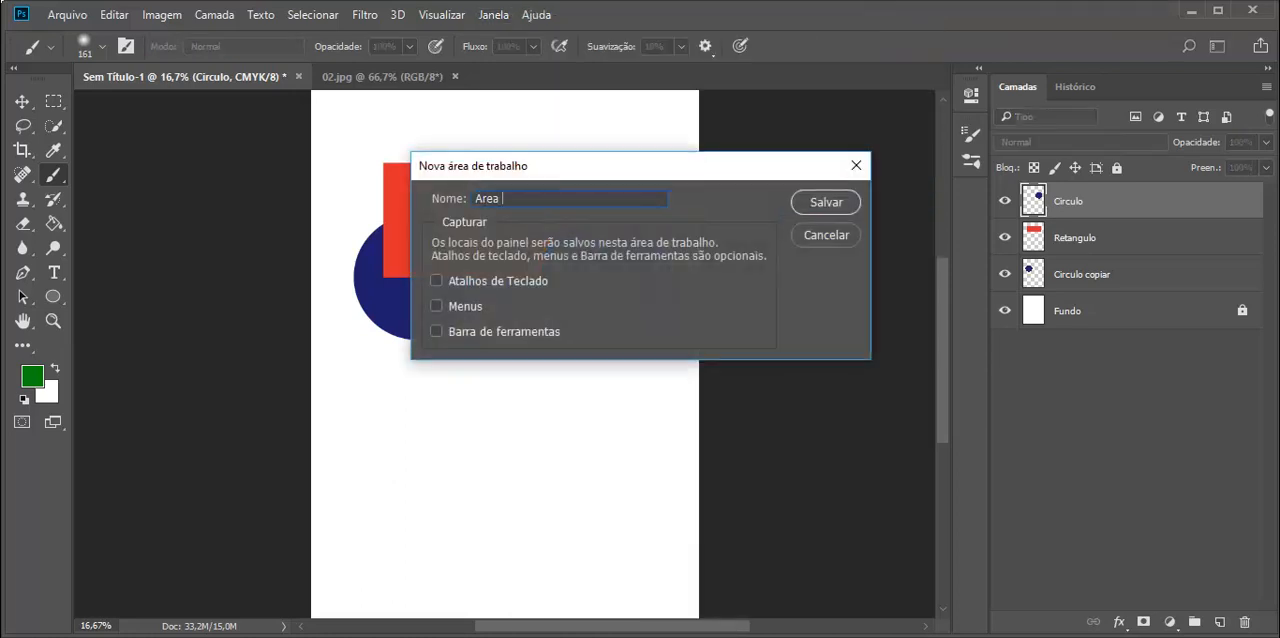
pyautogui.click(826, 202)
# Step: Switch to the AreaHugo workspace
pyautogui.click(494, 16)
pyautogui.moveTo(546, 32)
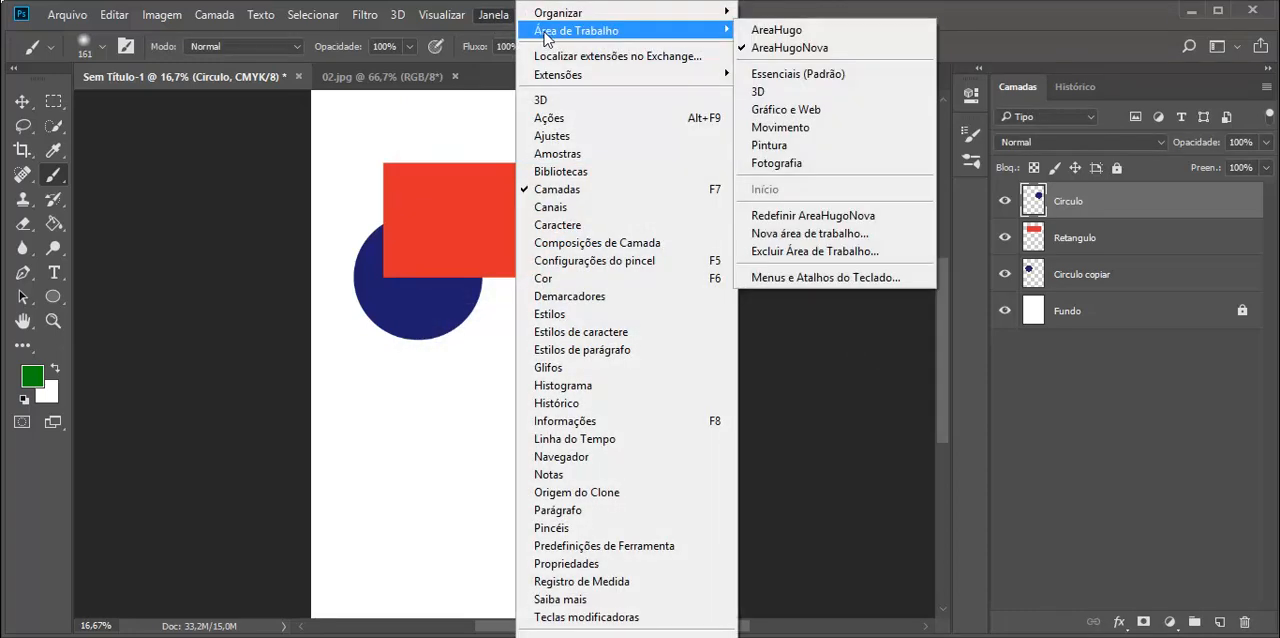
pyautogui.click(781, 34)
pyautogui.click(512, 17)
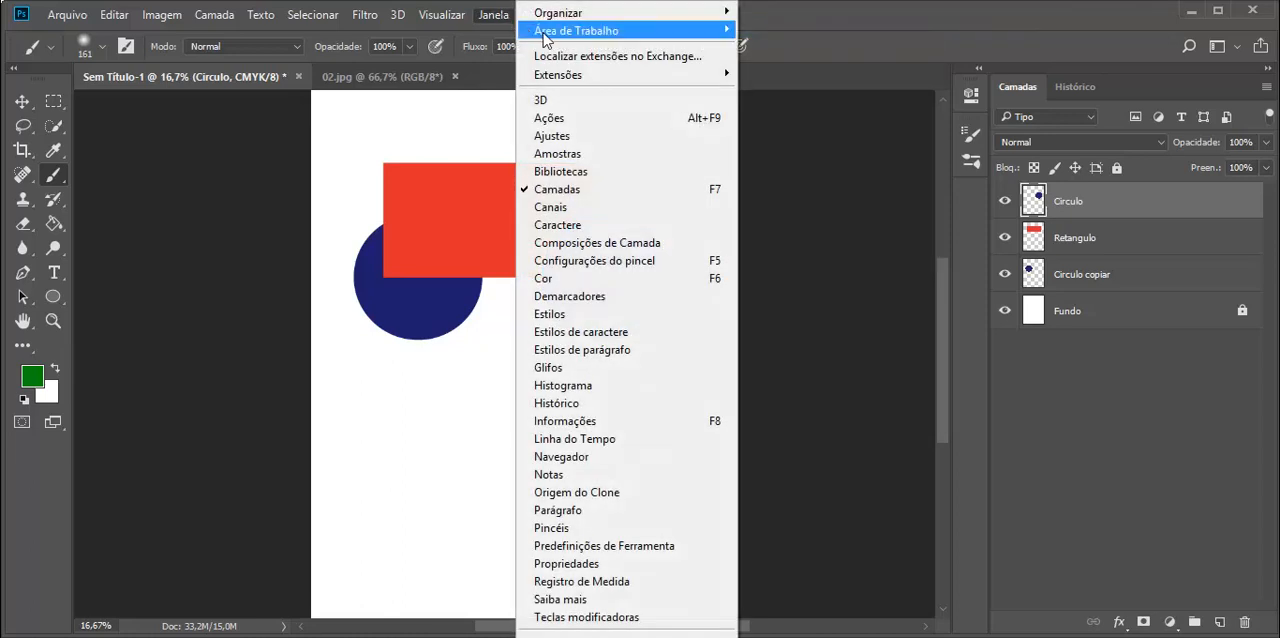
pyautogui.moveTo(546, 36)
pyautogui.click(823, 254)
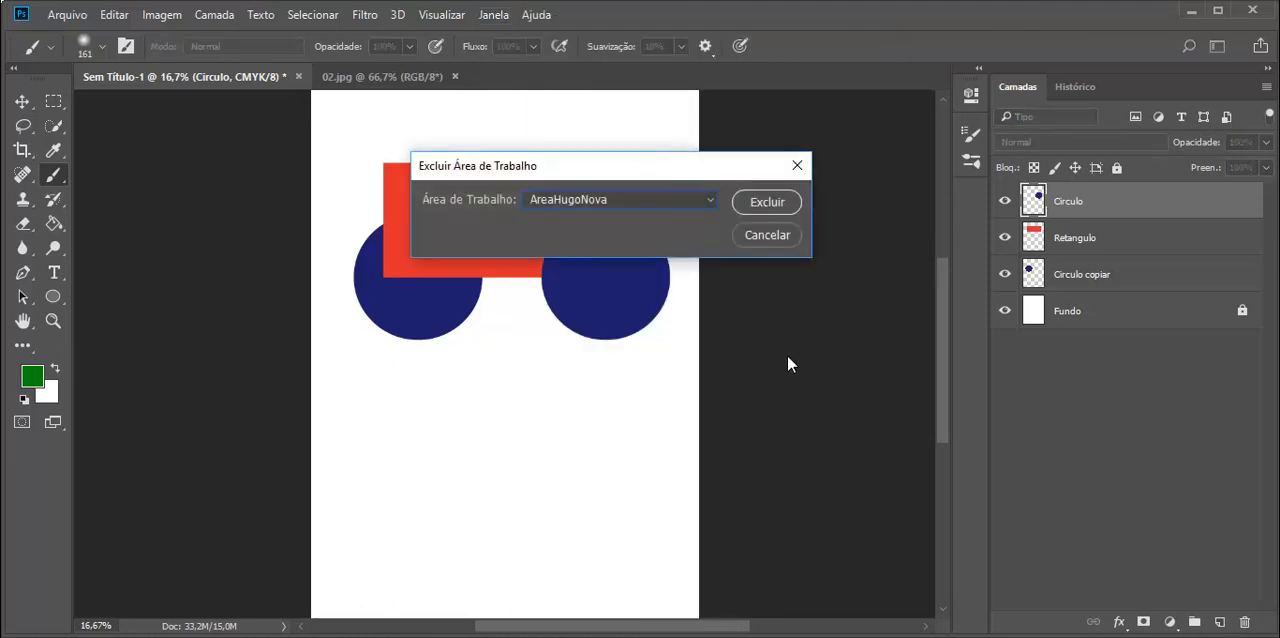
pyautogui.click(705, 202)
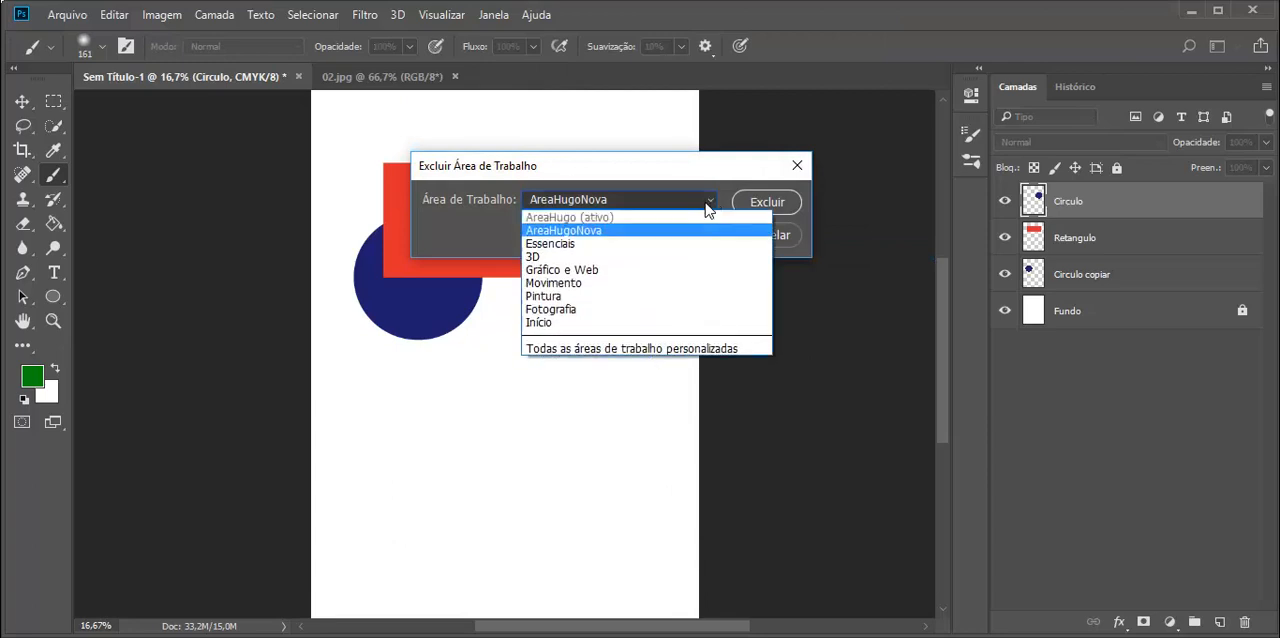
pyautogui.click(789, 235)
pyautogui.click(789, 235)
# Step: Activate the AreaHugoNova workspace and delete the AreaHugo workspace
pyautogui.click(496, 16)
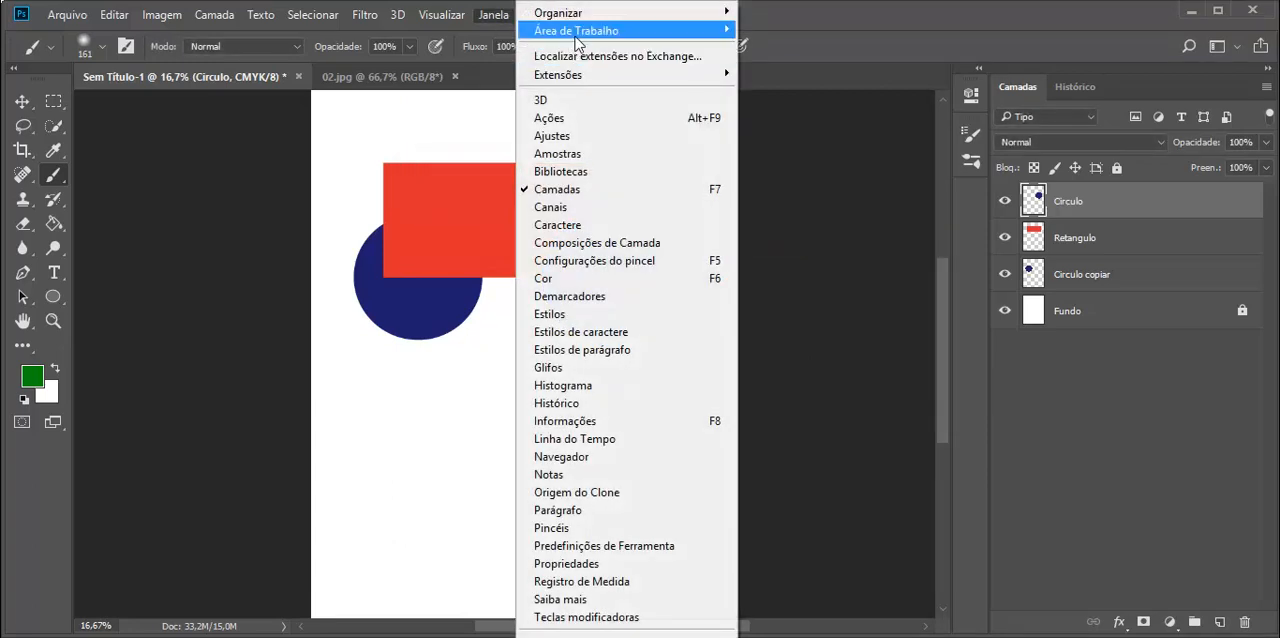
pyautogui.moveTo(576, 31)
pyautogui.click(830, 50)
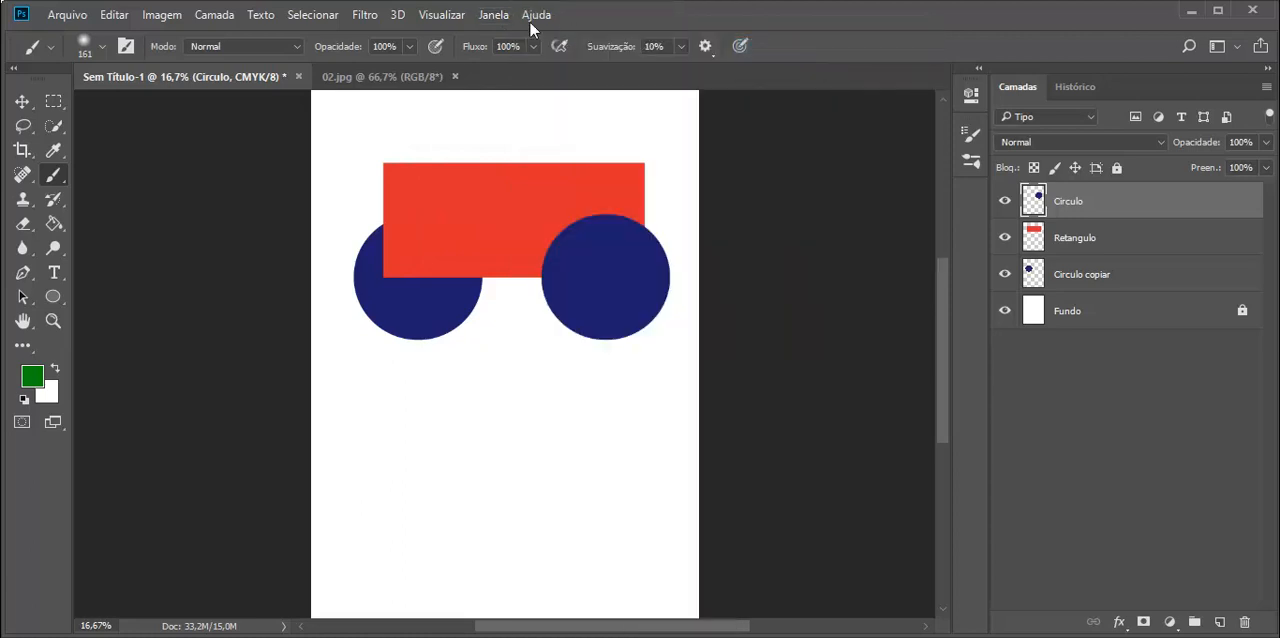
pyautogui.click(505, 15)
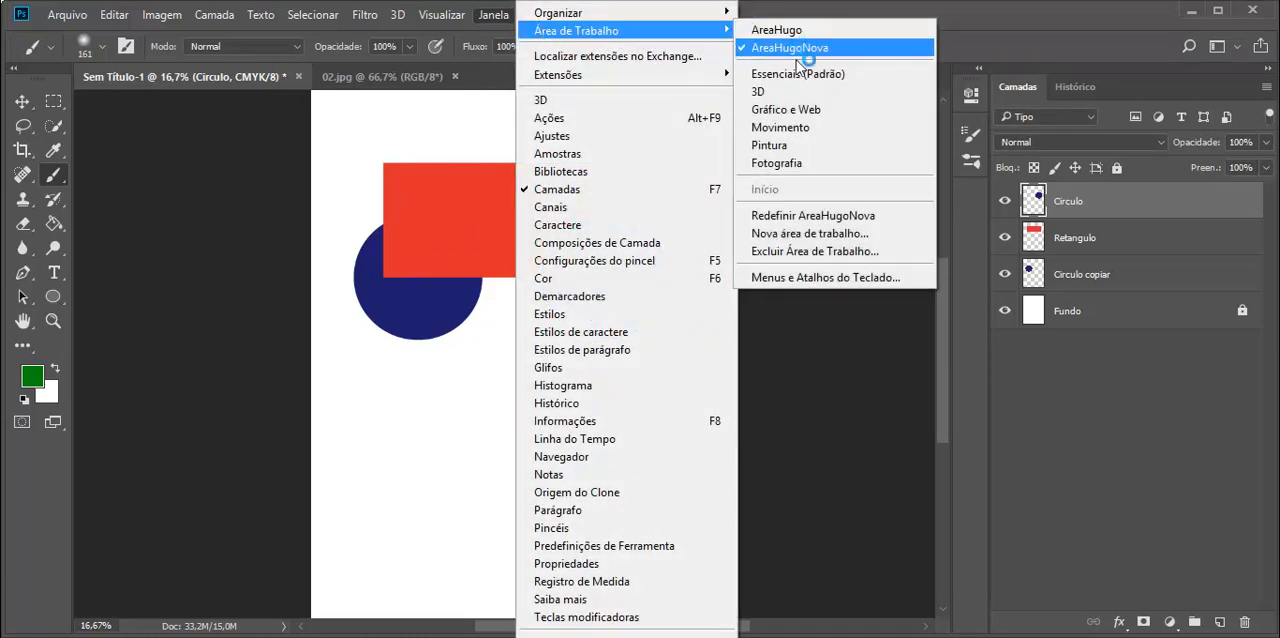
pyautogui.click(824, 251)
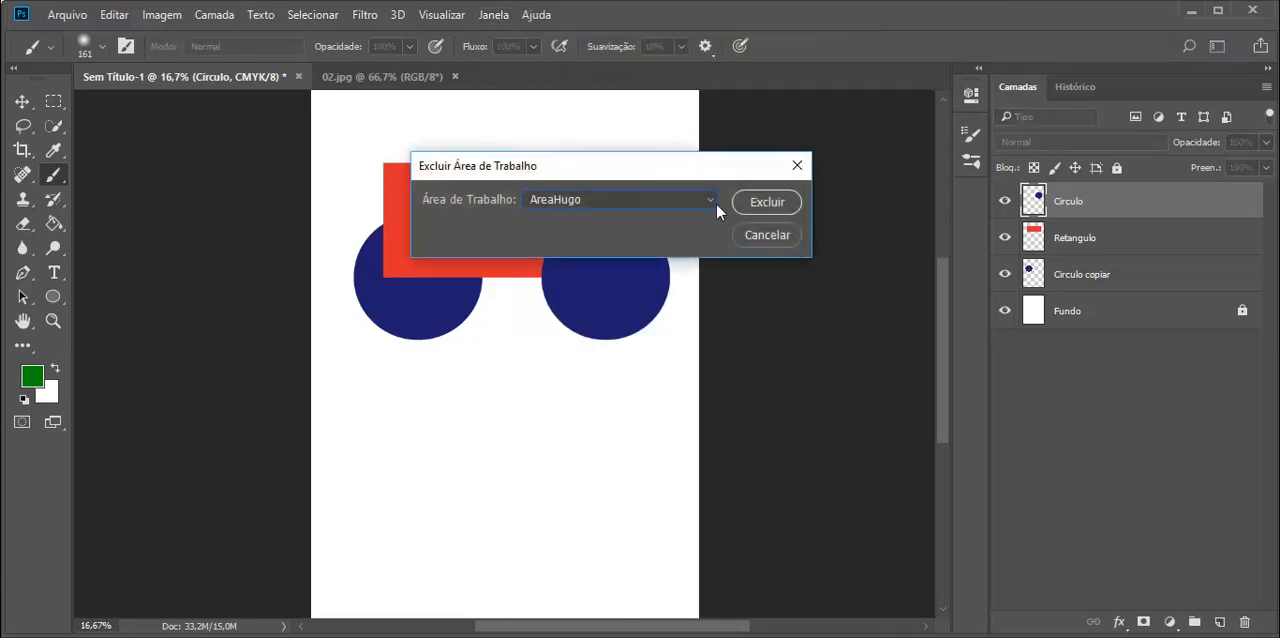
pyautogui.click(767, 204)
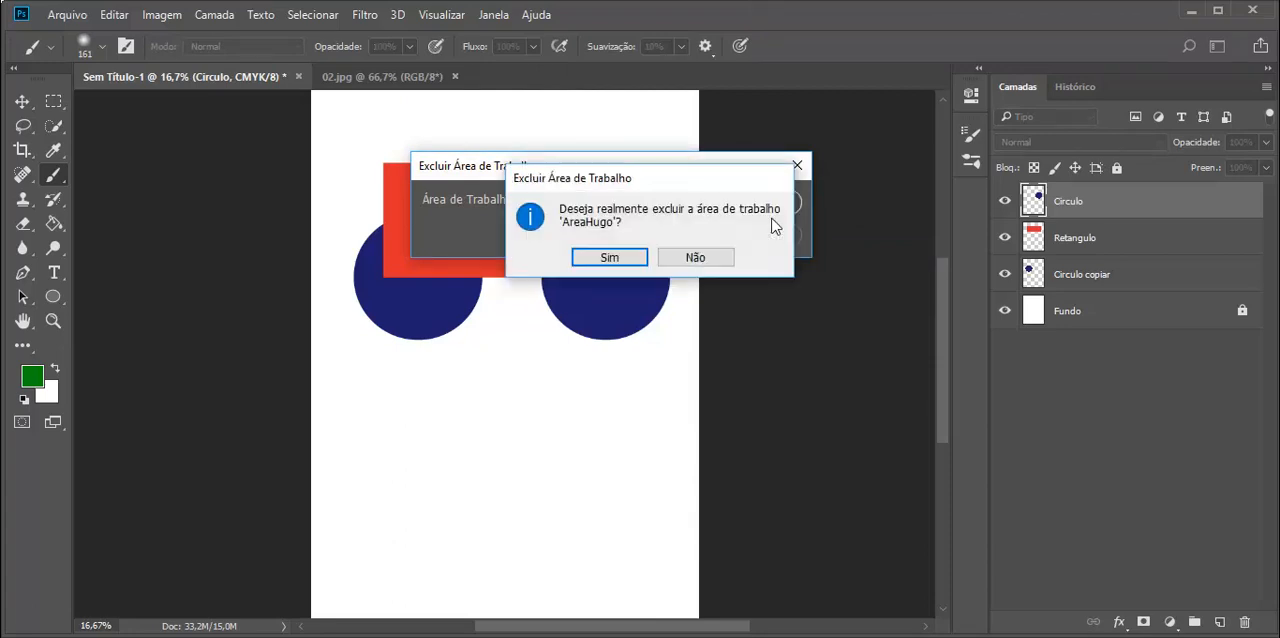
pyautogui.click(624, 259)
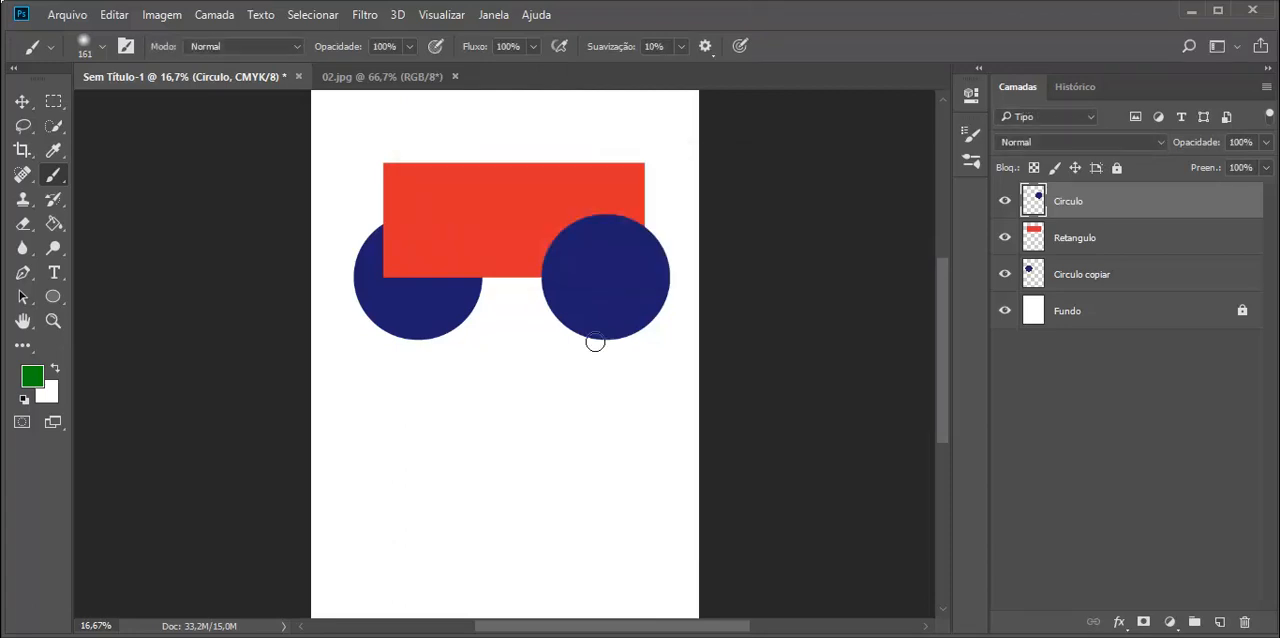
# Step: Look through the Histórico panel and the collapsed panels, including Configurações do pincel, and return to Camadas
pyautogui.click(1067, 86)
pyautogui.click(1022, 87)
pyautogui.click(1060, 88)
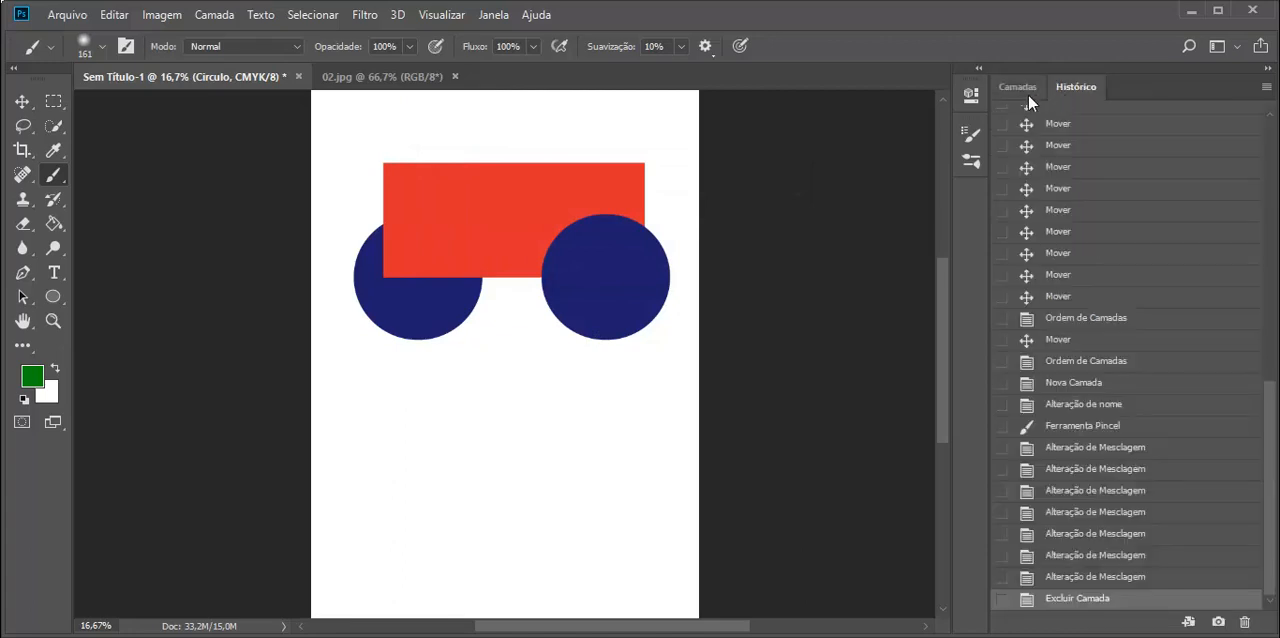
pyautogui.click(1022, 90)
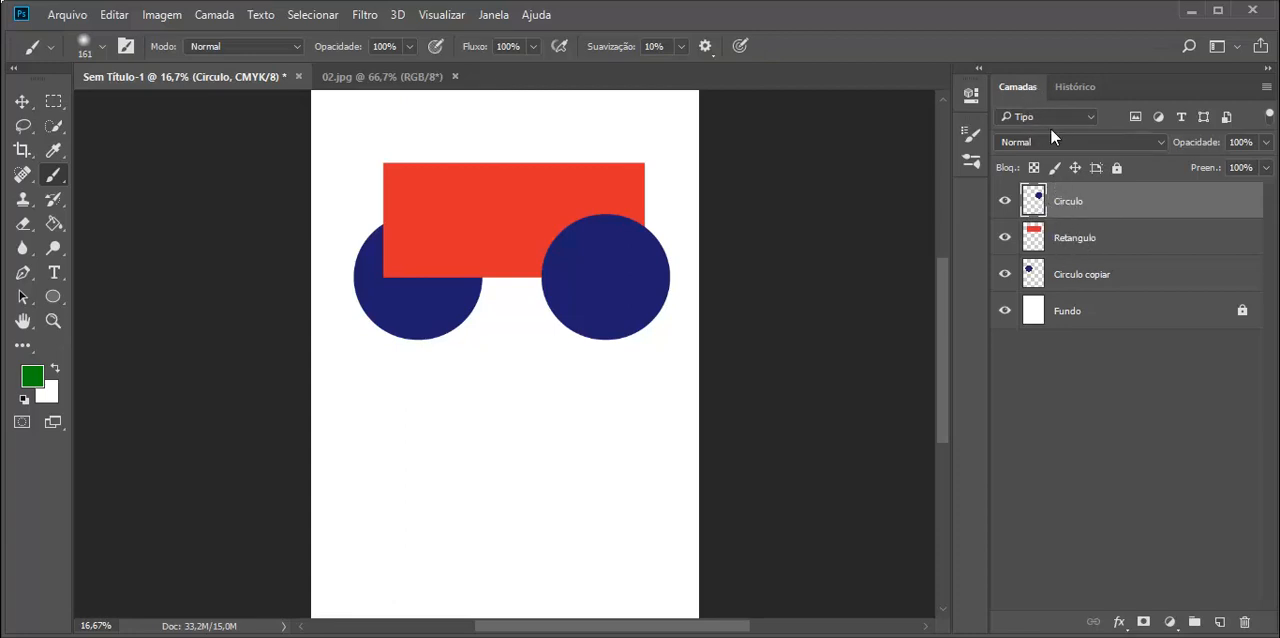
pyautogui.click(974, 104)
pyautogui.click(974, 104)
pyautogui.click(974, 140)
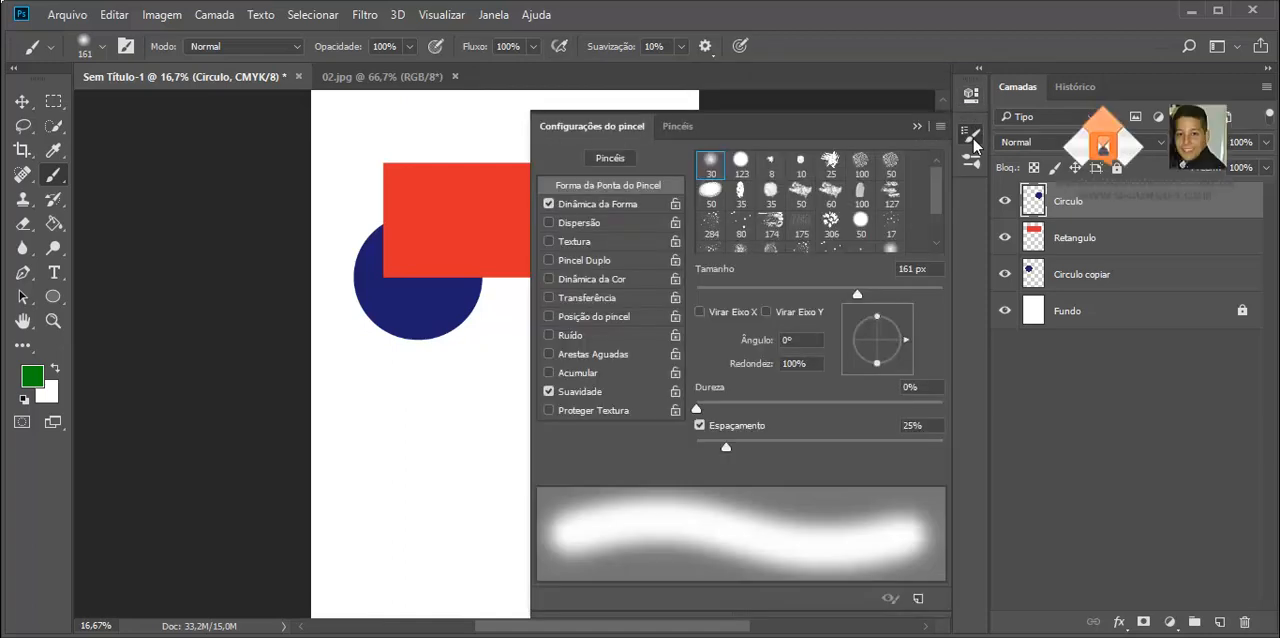
pyautogui.click(974, 140)
# Step: Show the Amostras panel and move it off the artwork into the empty area beside the page
pyautogui.click(491, 16)
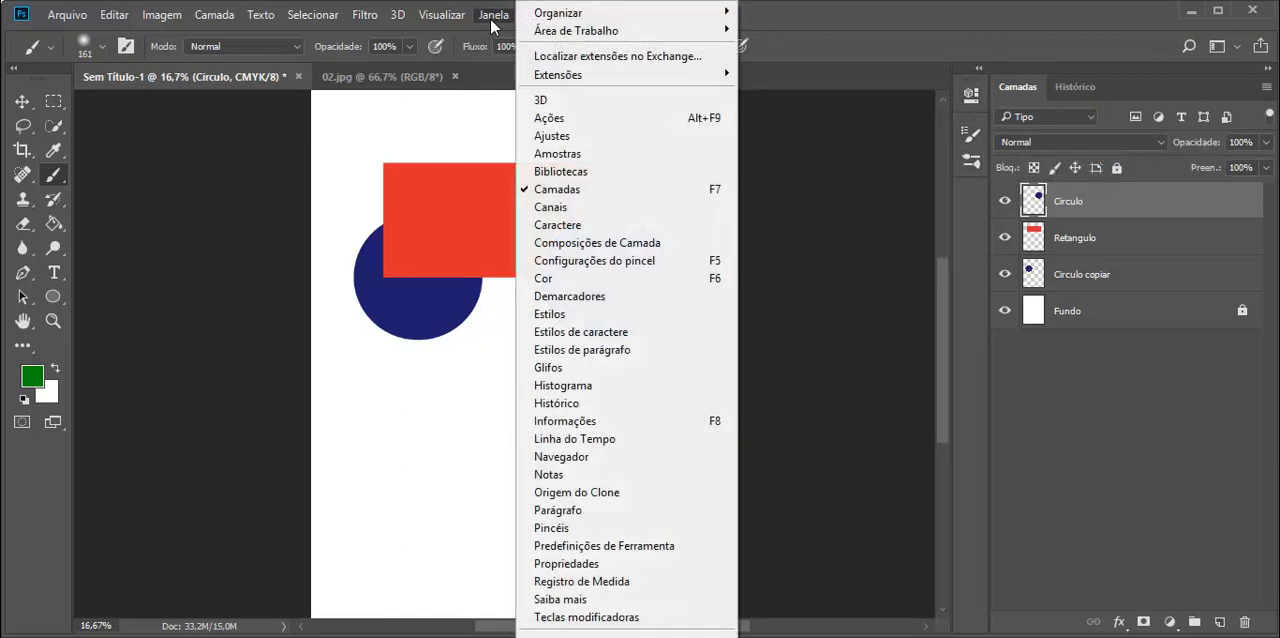
pyautogui.click(585, 160)
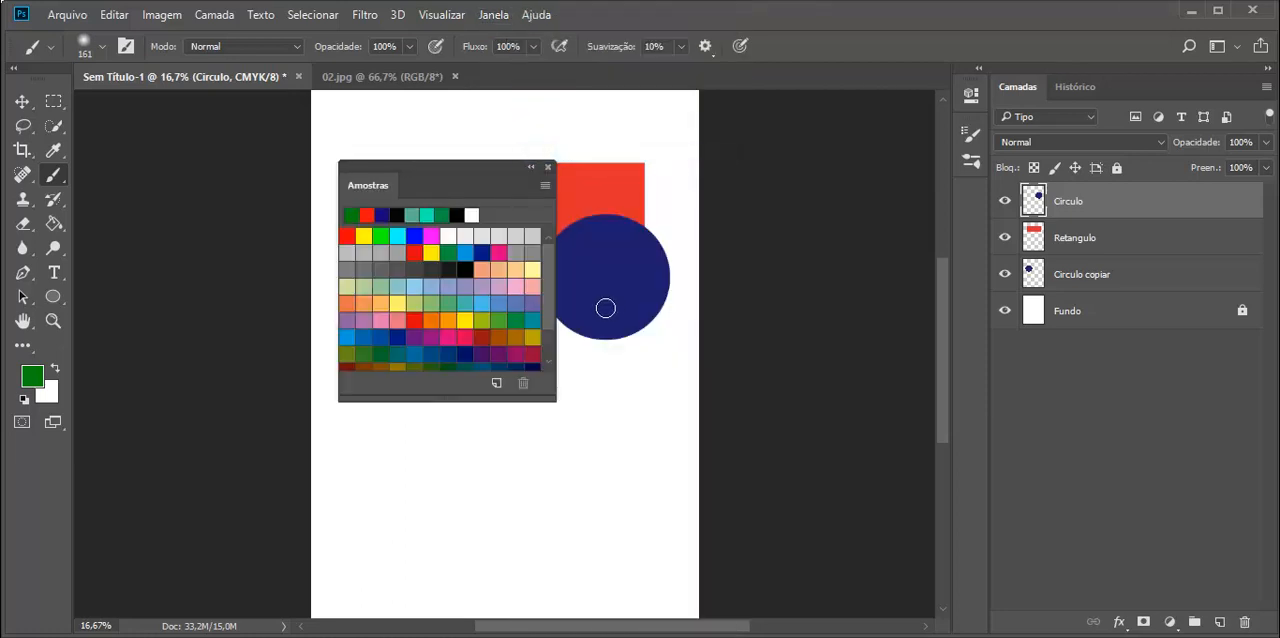
pyautogui.moveTo(451, 194); pyautogui.dragTo(814, 189)
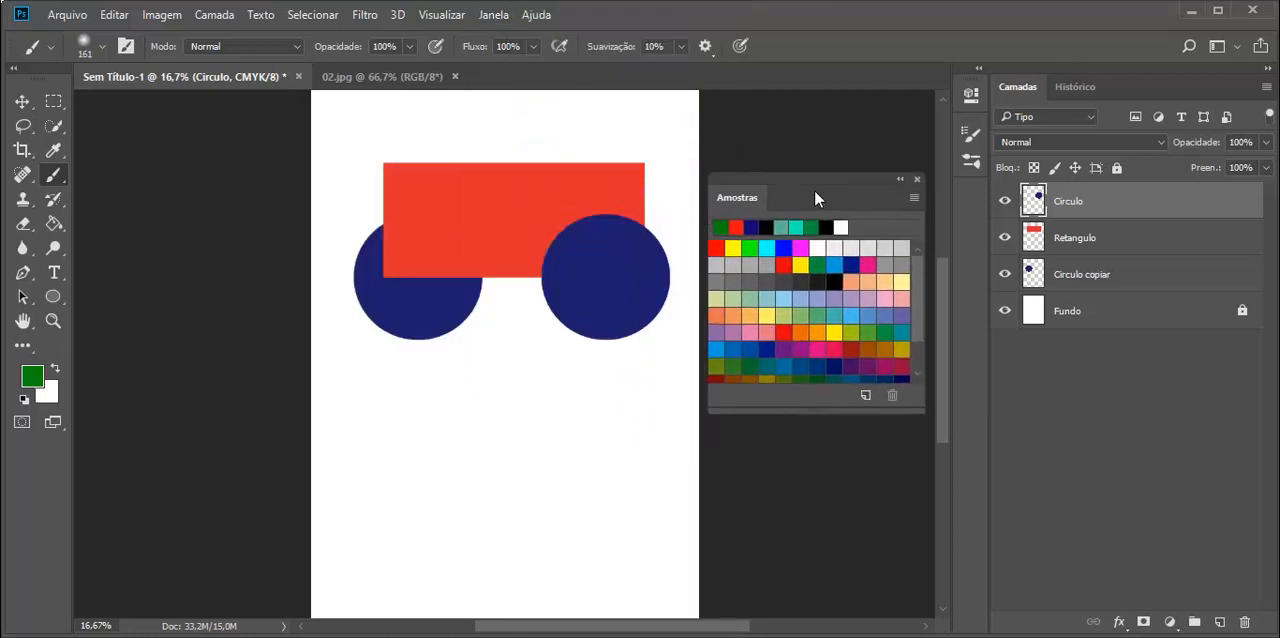
# Step: Fill the circle on the Circulo copiar layer with the light blue swatch using the Paint Bucket
pyautogui.click(836, 264)
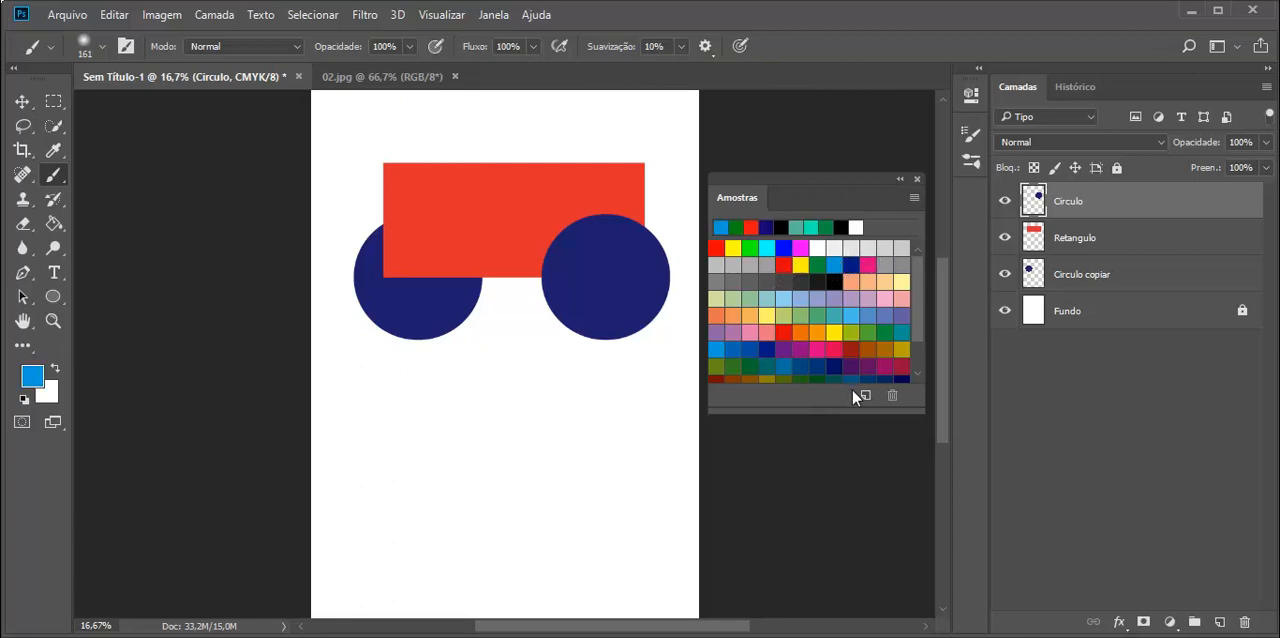
pyautogui.click(1080, 278)
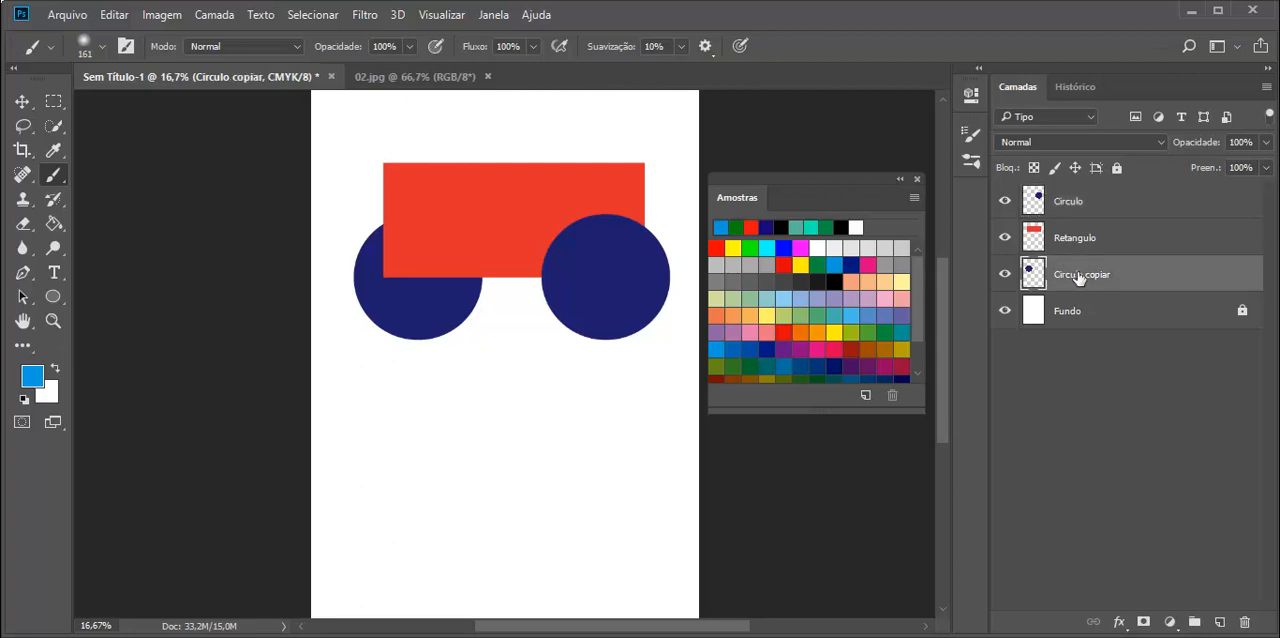
pyautogui.click(55, 225)
pyautogui.click(426, 308)
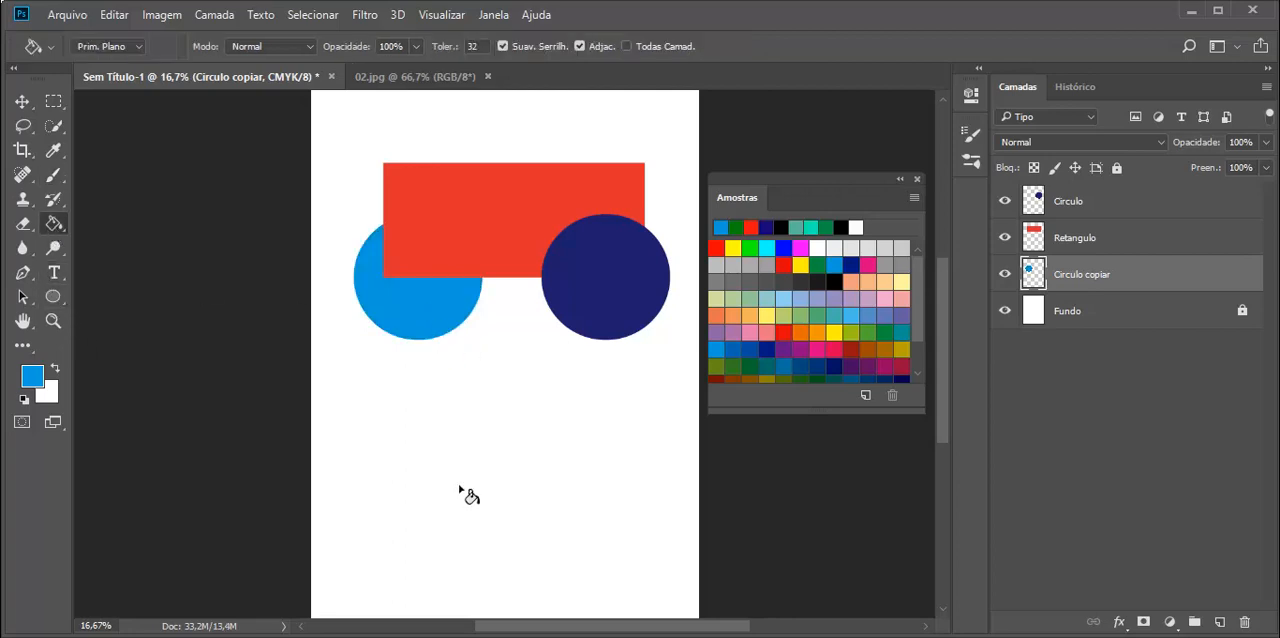
# Step: Fill the rectangle on the Retangulo layer with the yellow swatch and close the Amostras panel
pyautogui.click(836, 332)
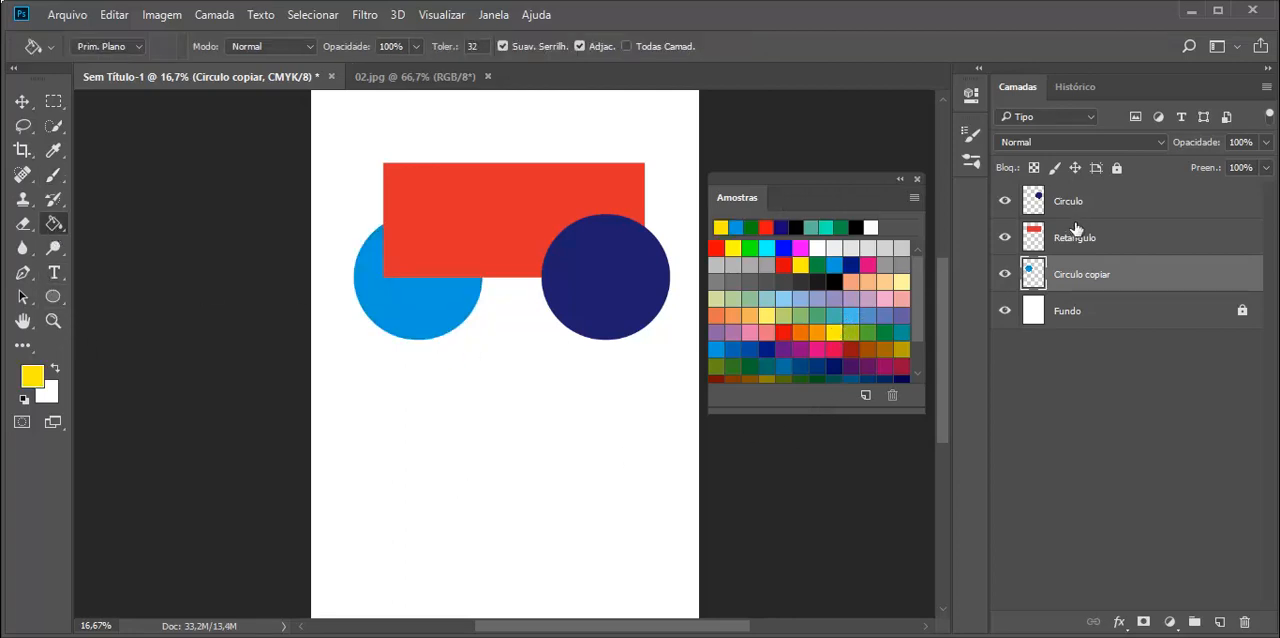
pyautogui.click(1036, 247)
pyautogui.click(463, 205)
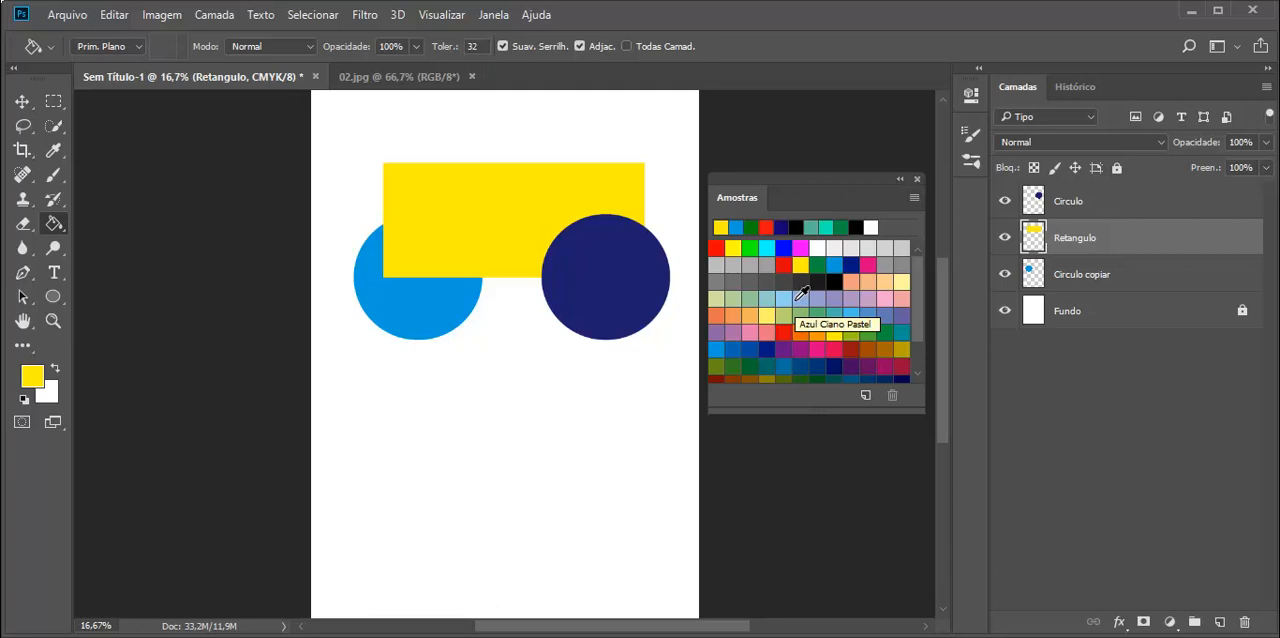
pyautogui.click(918, 179)
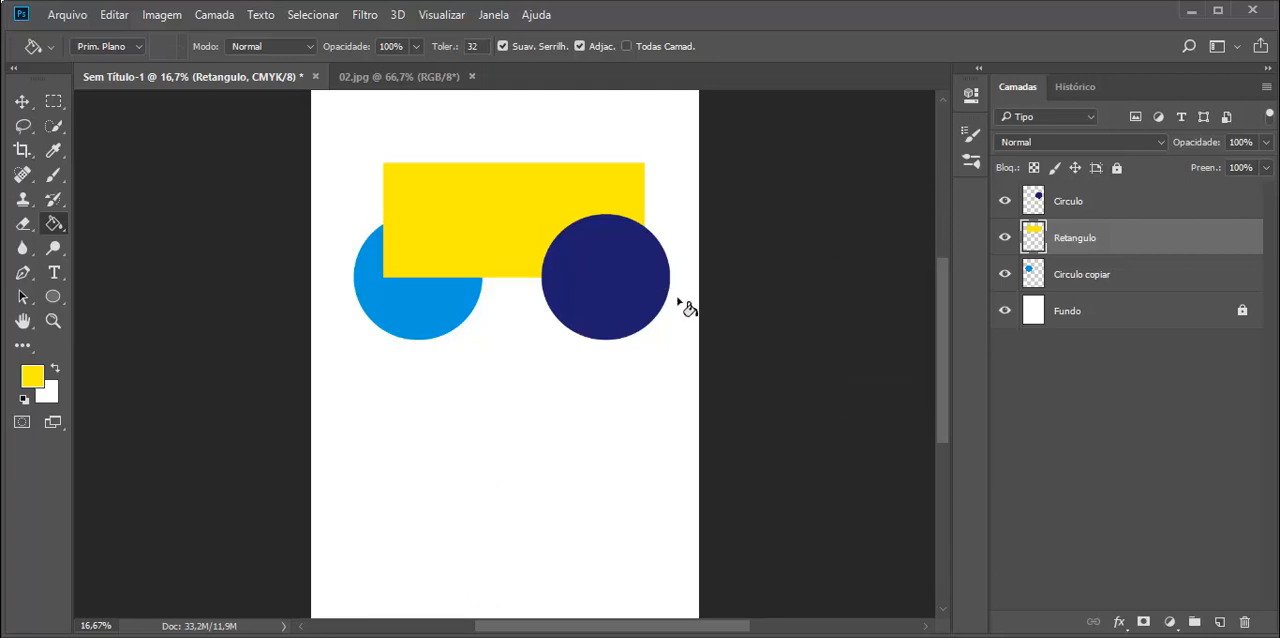
# Step: Try a muted blue foreground color, 446a8b, in the color picker and cancel the change
pyautogui.click(33, 375)
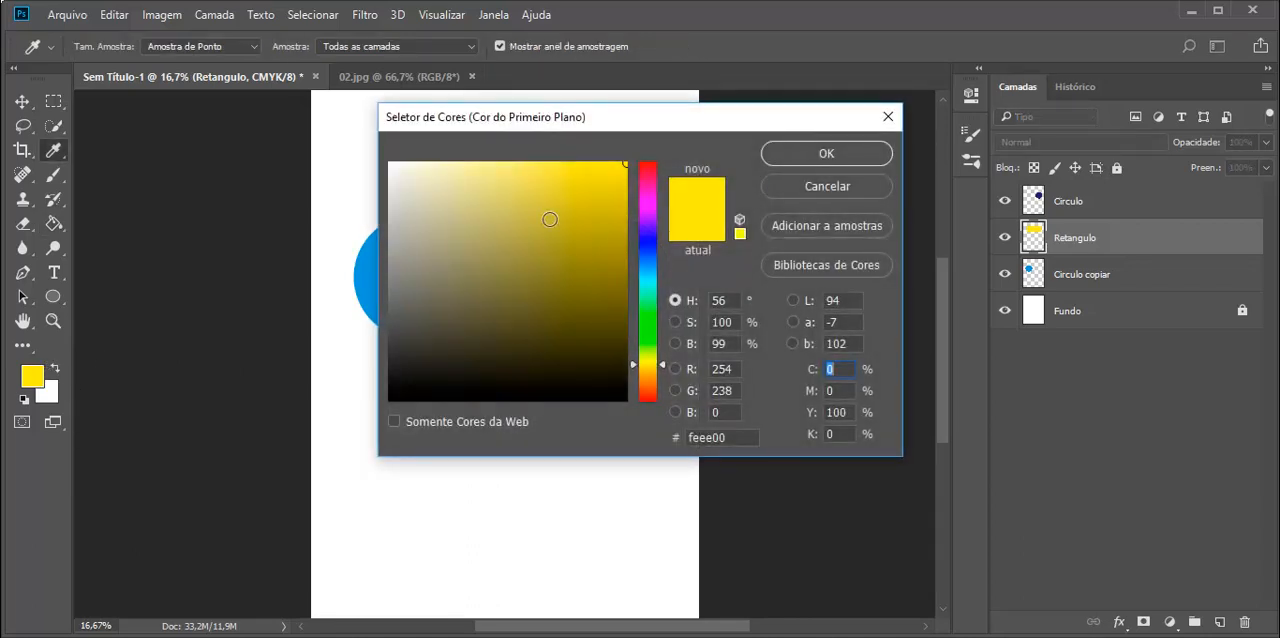
pyautogui.click(649, 179)
pyautogui.moveTo(651, 180)
pyautogui.mouseDown()
pyautogui.moveTo(649, 283)
pyautogui.moveTo(649, 264)
pyautogui.mouseUp()
pyautogui.moveTo(589, 231)
pyautogui.mouseDown()
pyautogui.moveTo(489, 232)
pyautogui.moveTo(412, 200)
pyautogui.moveTo(518, 223)
pyautogui.moveTo(523, 280)
pyautogui.moveTo(497, 275)
pyautogui.moveTo(572, 270)
pyautogui.moveTo(511, 271)
pyautogui.mouseUp()
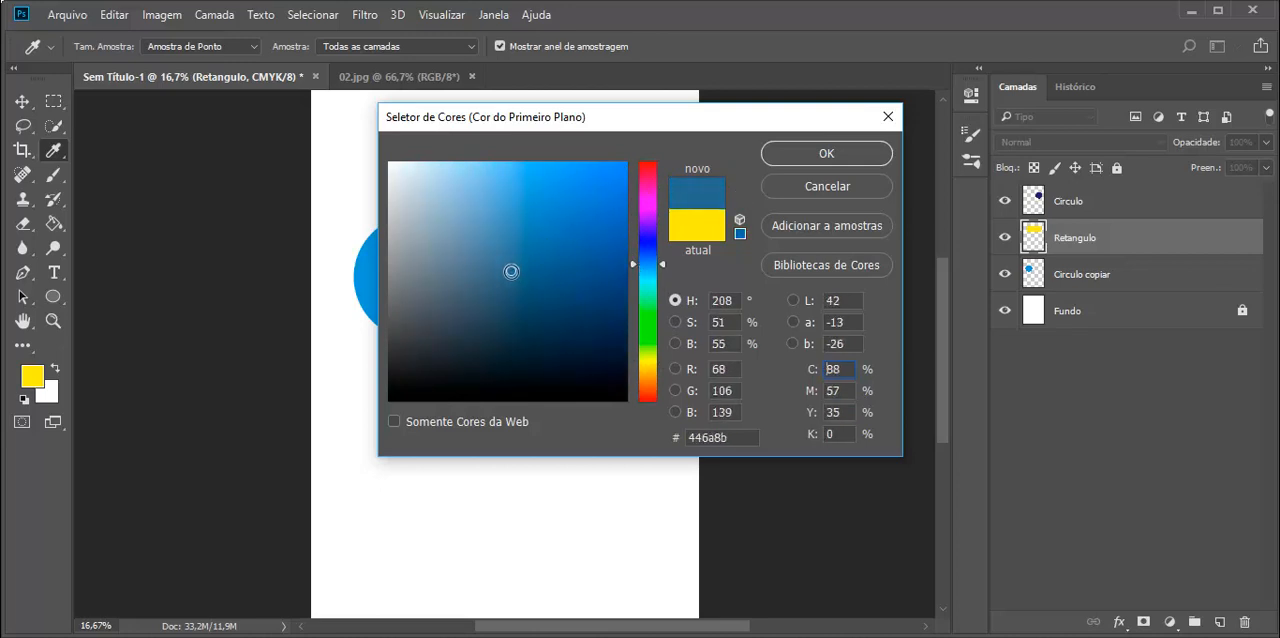
pyautogui.press('g')
pyautogui.click(826, 186)
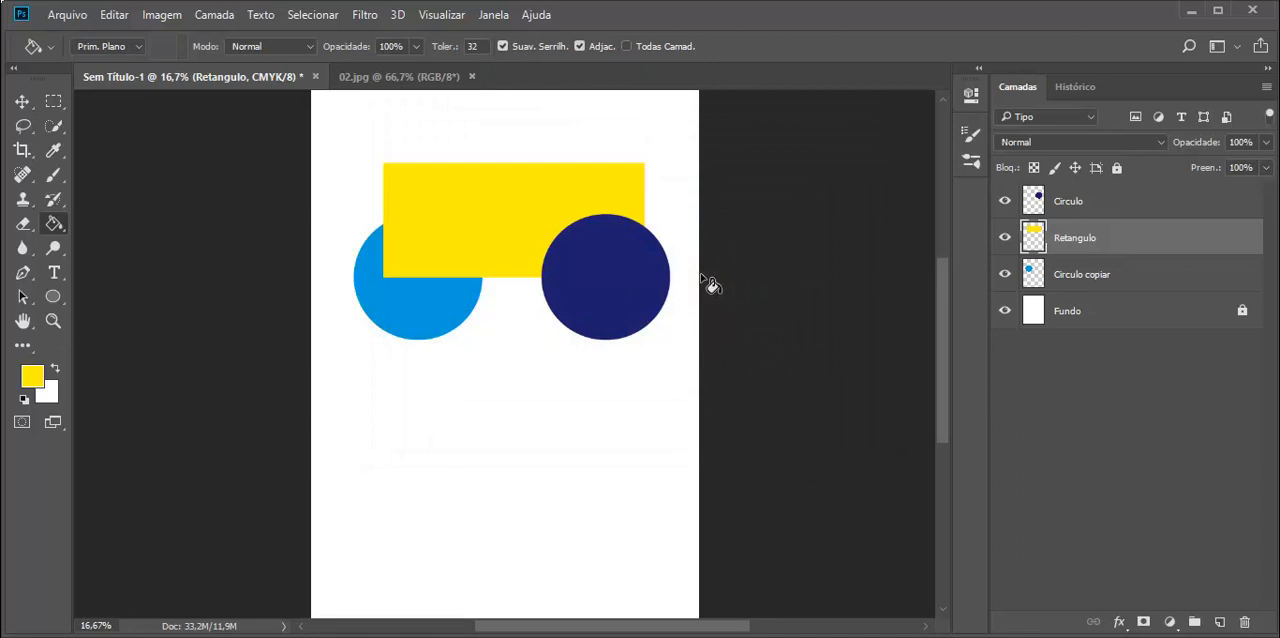